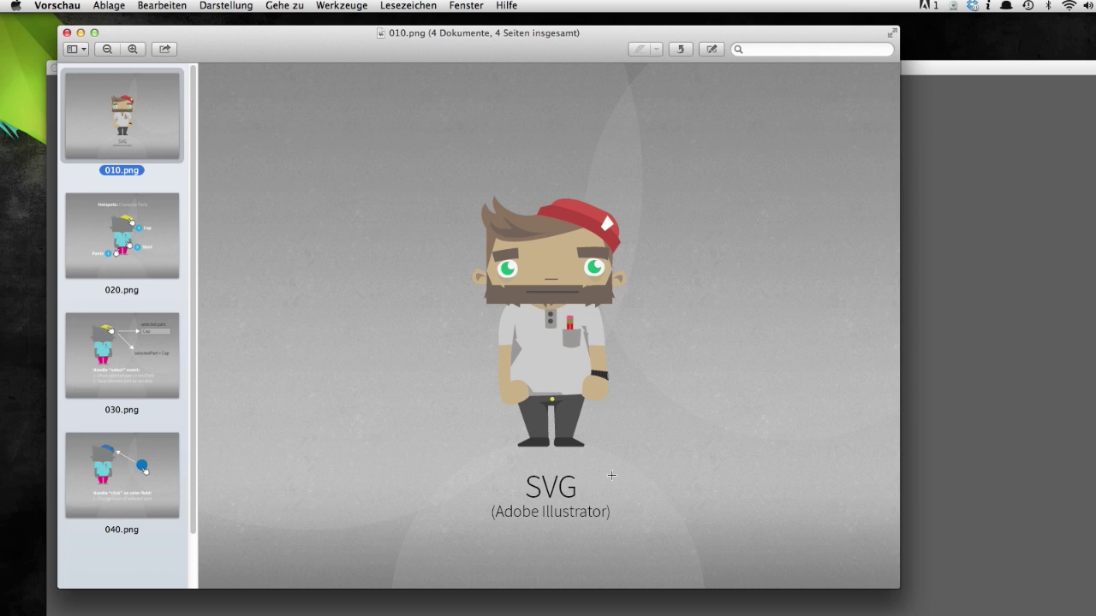
Step: In Illustrator, select all the character artwork and show the Layers panel with Layer 1 expanded
{"action": "key", "text": "super+Tab"}
{"action": "left_click", "coordinate": [418, 378]}
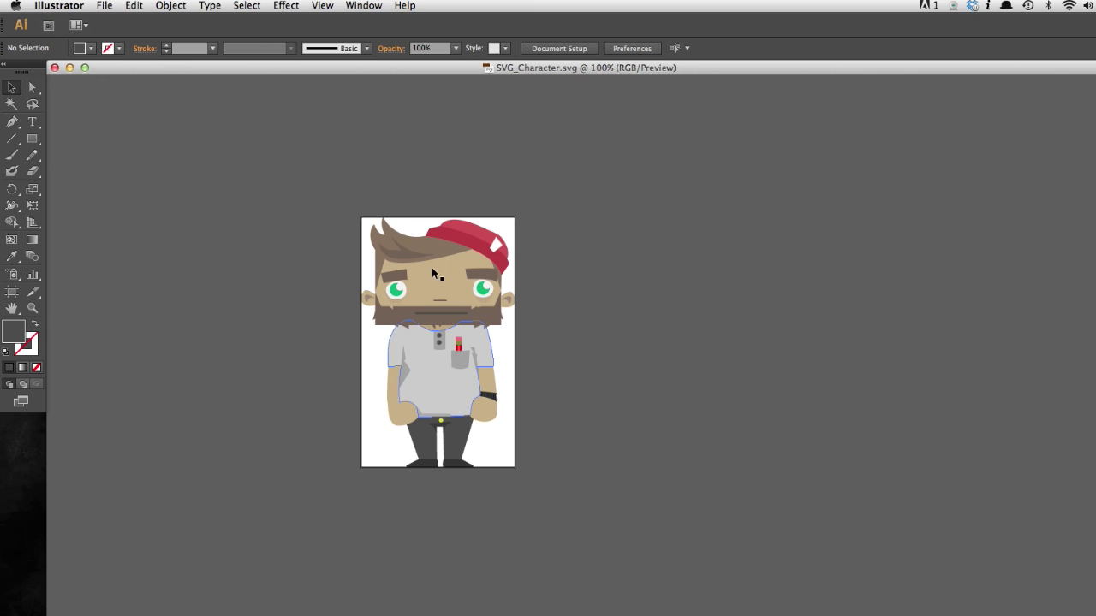
{"action": "left_click_drag", "start_coordinate": [323, 182], "coordinate": [588, 538]}
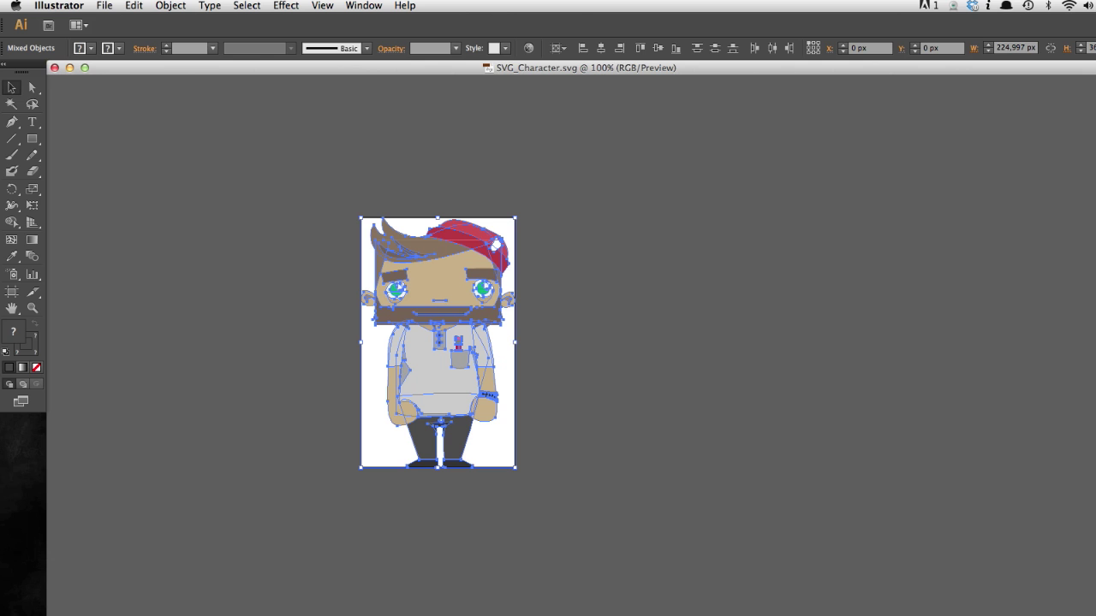
{"action": "key", "text": "F7"}
{"action": "left_click_drag", "start_coordinate": [519, 231], "coordinate": [542, 229]}
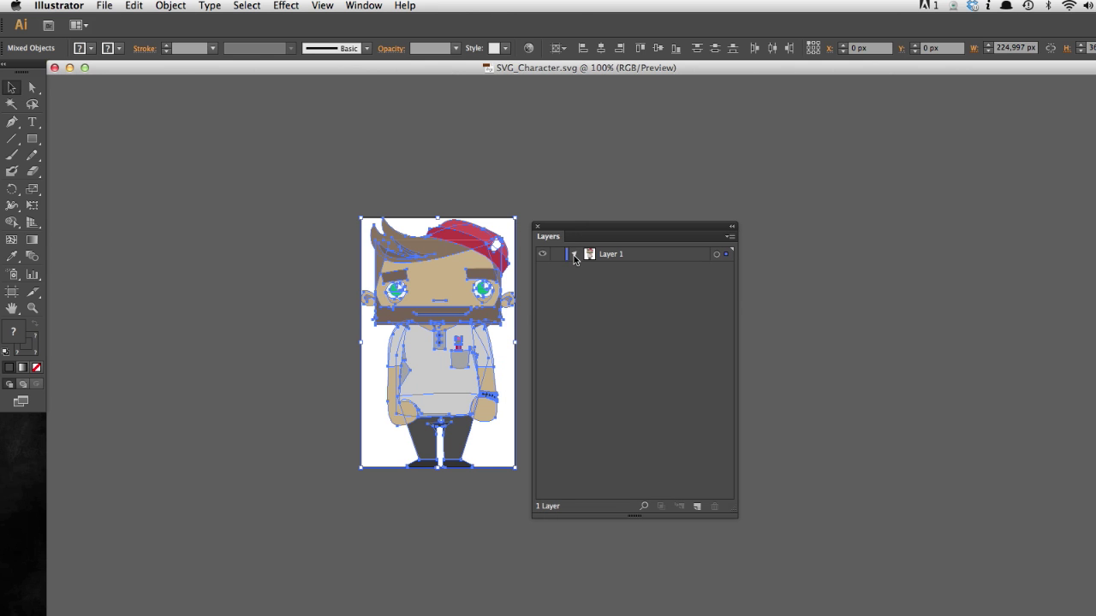
{"action": "left_click", "coordinate": [575, 255]}
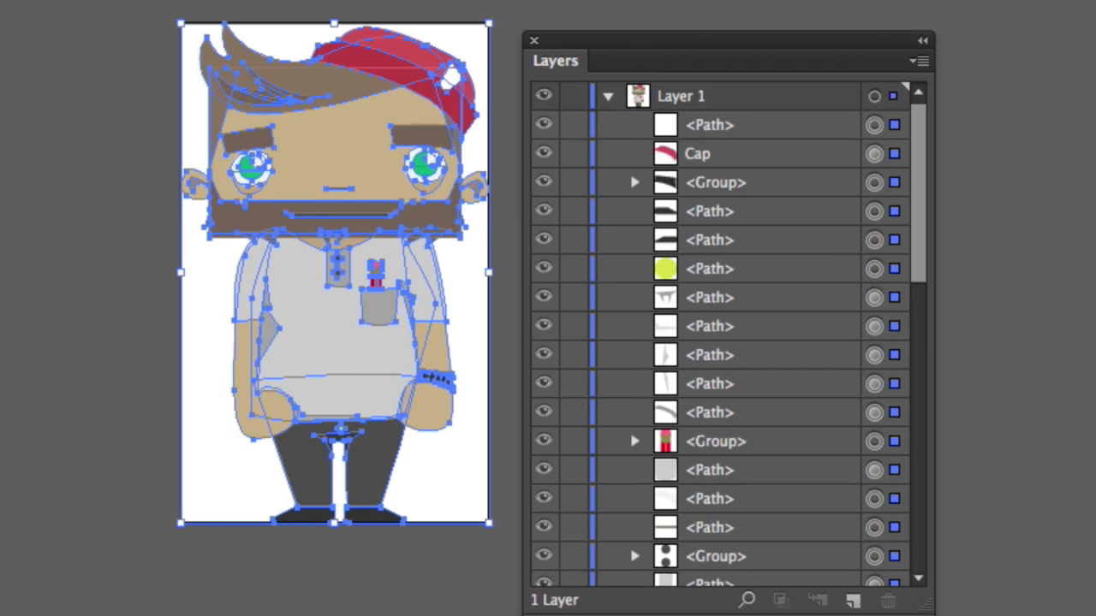
Step: Select the red cap and point out the Cap, Pants and Shirt objects in the layer list
{"action": "left_click", "coordinate": [475, 236]}
{"action": "left_click", "coordinate": [409, 58]}
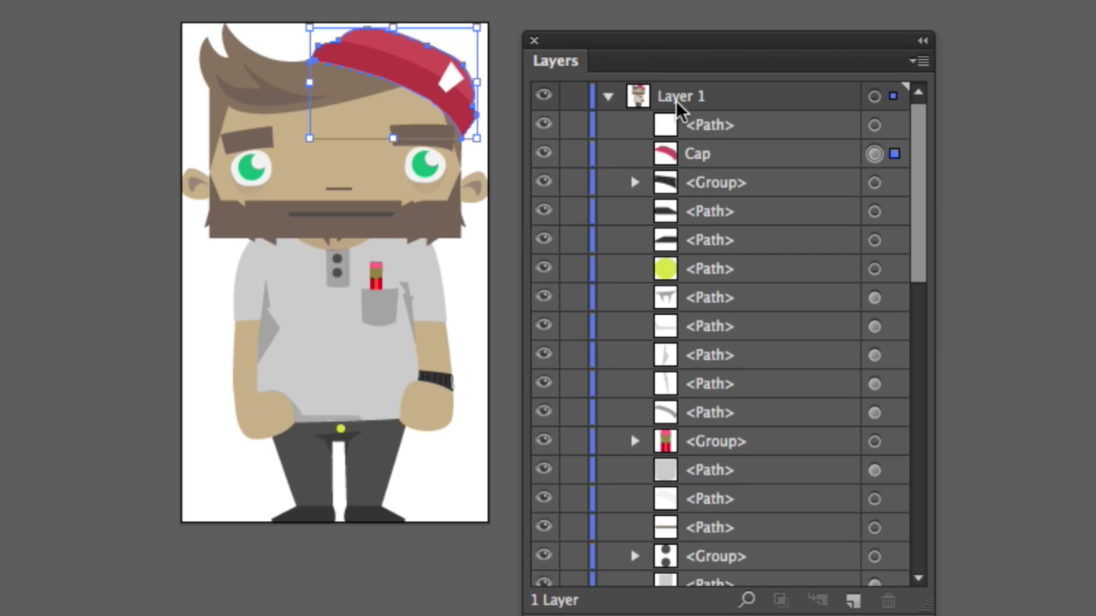
{"action": "left_click", "coordinate": [677, 157]}
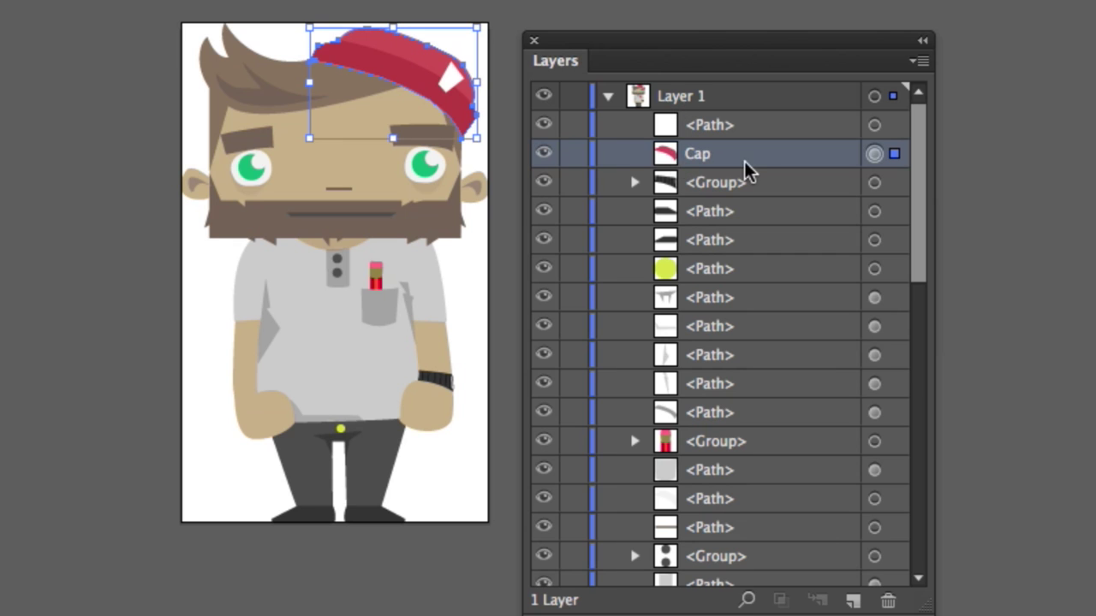
{"action": "left_click_drag", "start_coordinate": [917, 355], "coordinate": [928, 551]}
{"action": "left_click", "coordinate": [724, 544]}
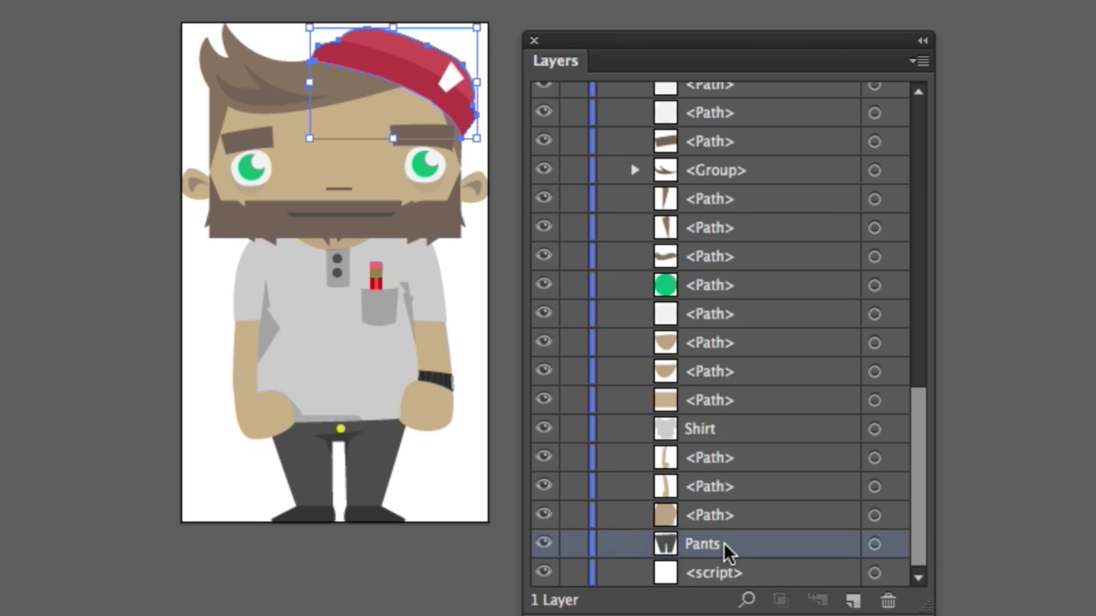
{"action": "left_click", "coordinate": [718, 430]}
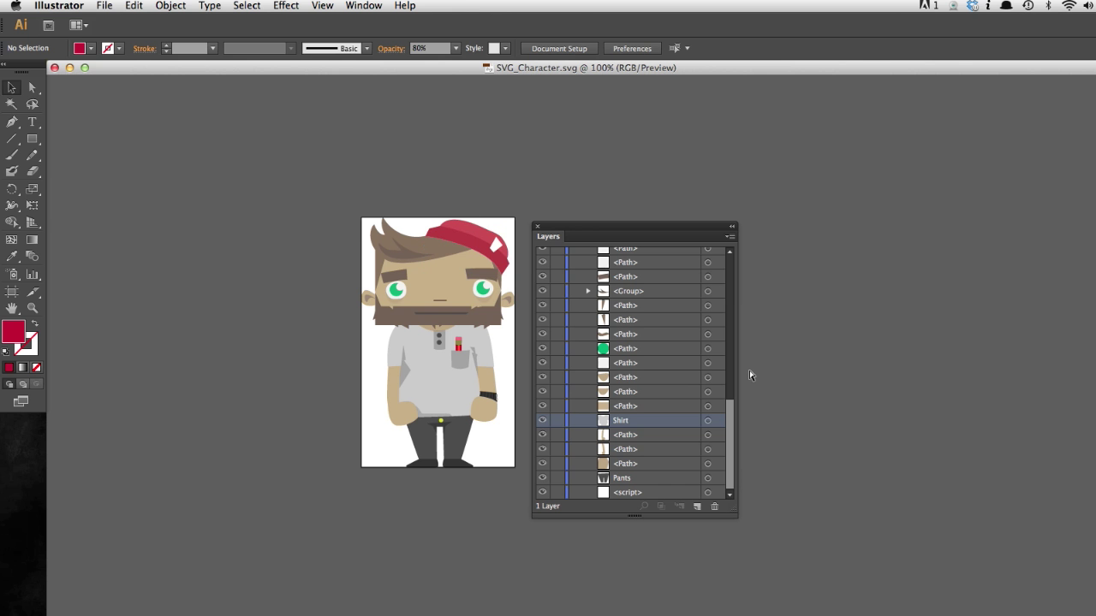
Step: In the Chrome demo, select the character's cap, shirt and pants in turn
{"action": "key", "text": "super+Tab"}
{"action": "key", "text": "super+Tab"}
{"action": "key", "text": "super+Tab"}
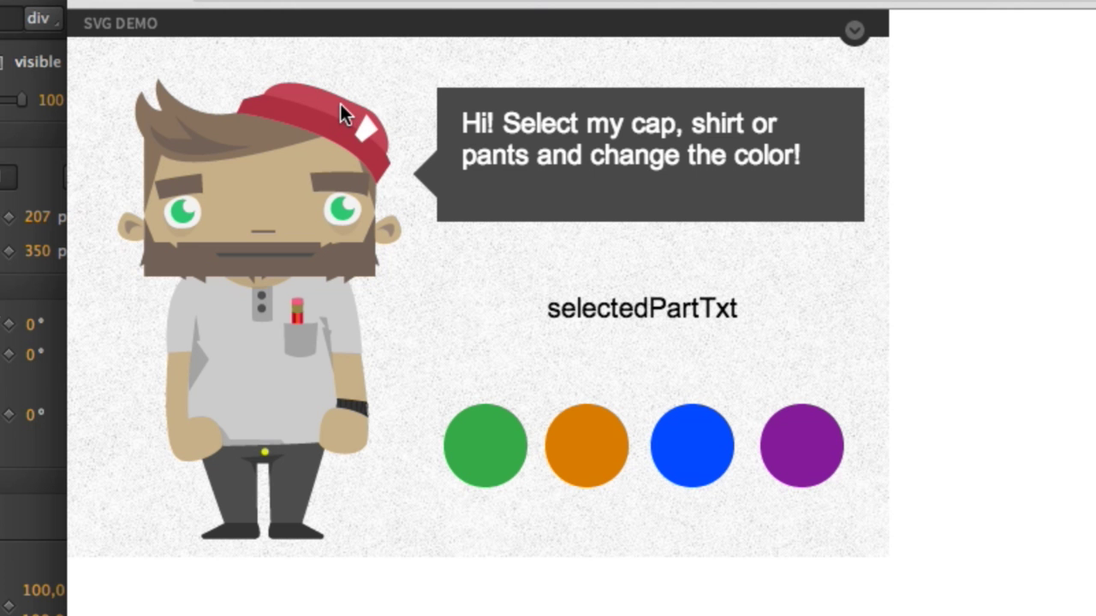
{"action": "left_click", "coordinate": [340, 103]}
{"action": "left_click", "coordinate": [269, 377]}
{"action": "left_click", "coordinate": [287, 479]}
{"action": "left_click", "coordinate": [280, 366]}
{"action": "left_click", "coordinate": [310, 129]}
{"action": "left_click", "coordinate": [258, 381]}
{"action": "left_click", "coordinate": [279, 485]}
{"action": "left_click", "coordinate": [272, 363]}
{"action": "left_click", "coordinate": [326, 124]}
Step: Color the cap orange, the shirt blue and the pants green
{"action": "left_click", "coordinate": [570, 453]}
{"action": "left_click", "coordinate": [305, 366]}
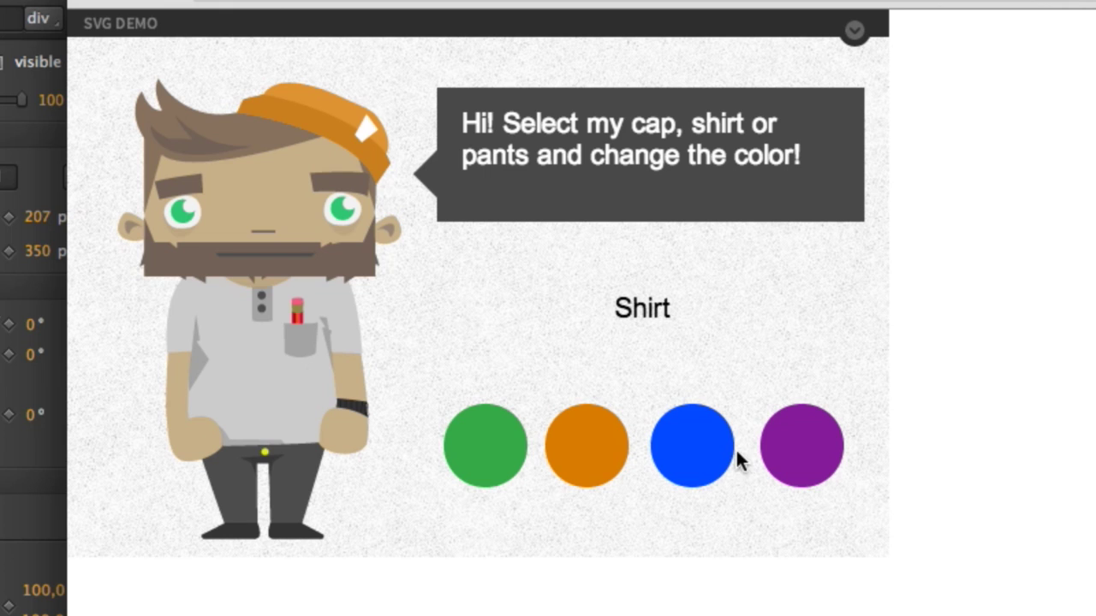
{"action": "left_click", "coordinate": [714, 454]}
{"action": "left_click", "coordinate": [366, 489]}
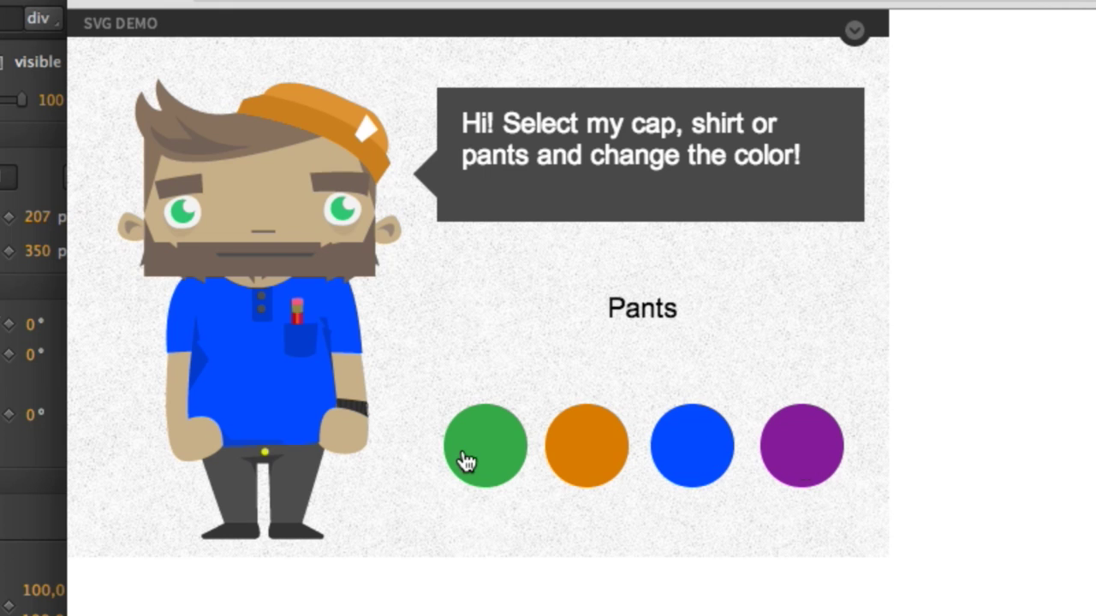
{"action": "left_click", "coordinate": [469, 455]}
Step: Recolor the shirt and cap green too, then zoom the demo page in and back out
{"action": "left_click", "coordinate": [289, 385]}
{"action": "left_click", "coordinate": [452, 440]}
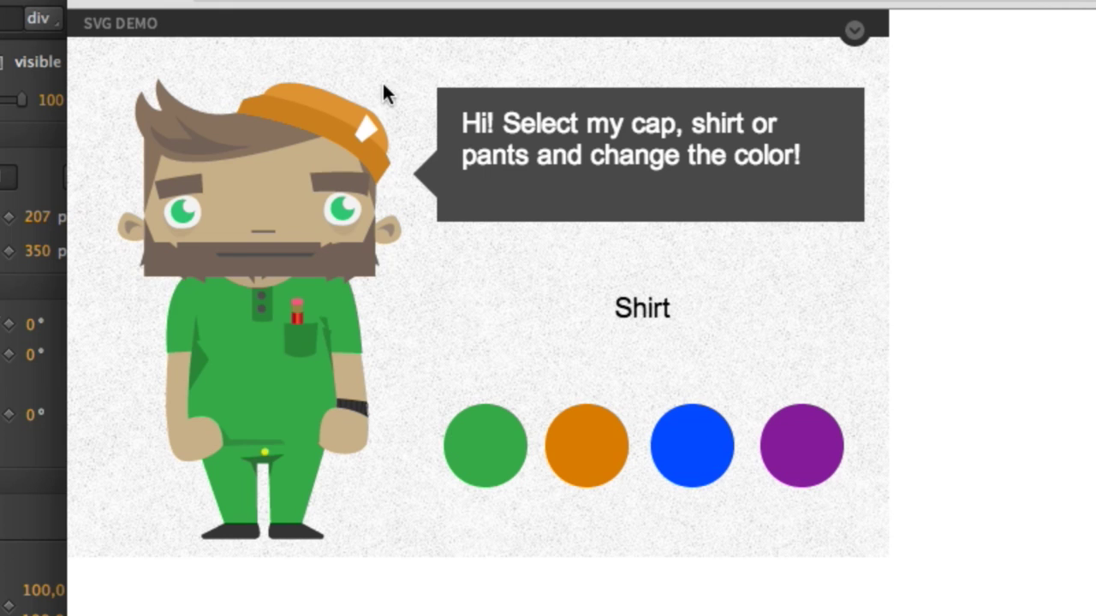
{"action": "left_click", "coordinate": [370, 125]}
{"action": "left_click", "coordinate": [485, 420]}
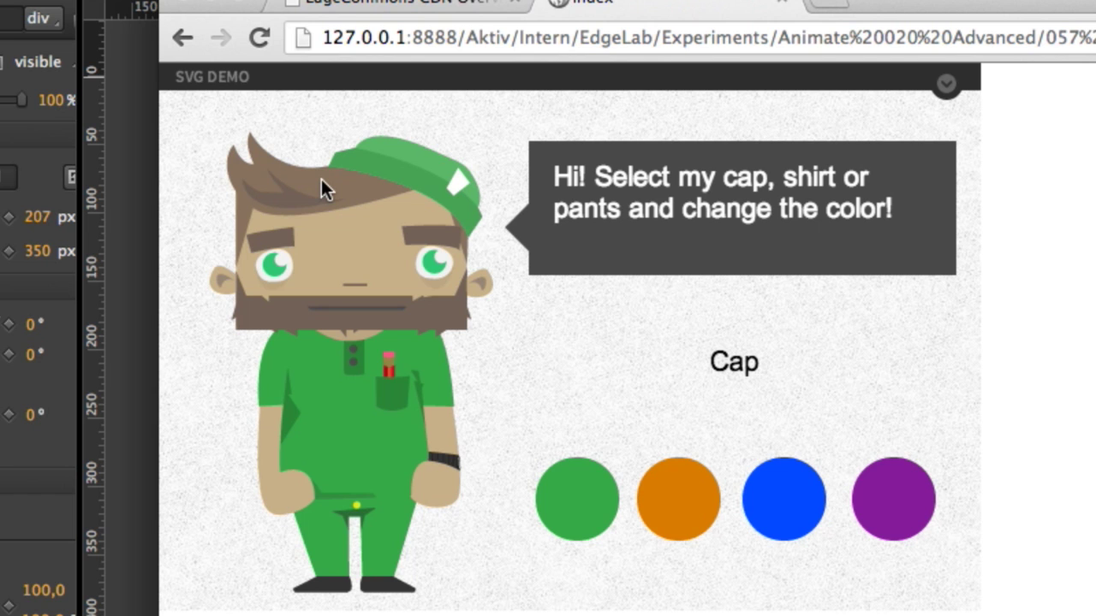
{"action": "key", "text": "super+equal"}
{"action": "key", "text": "super+equal"}
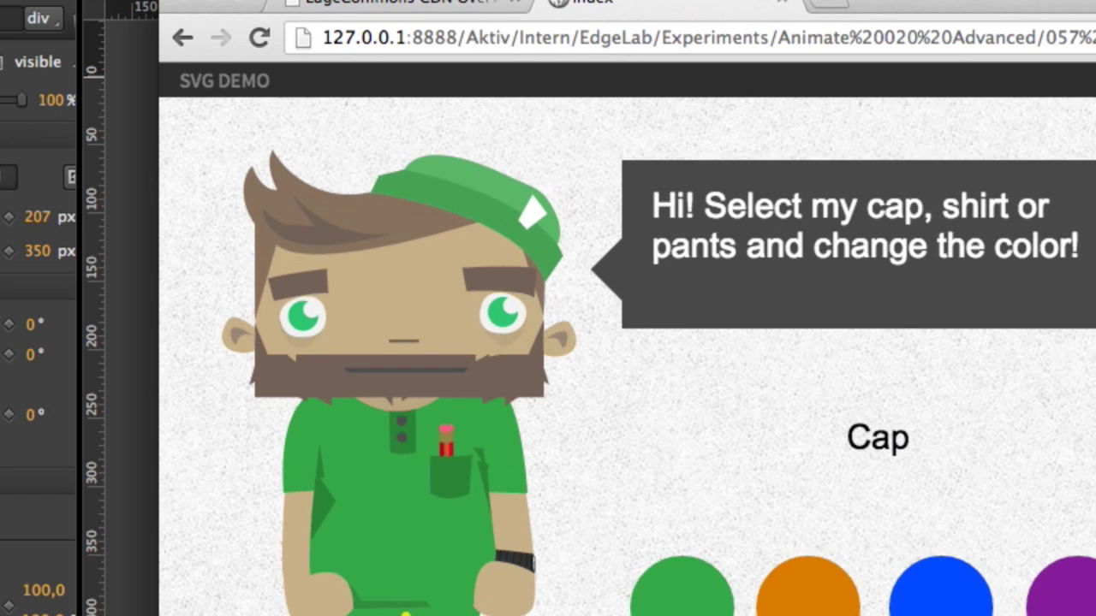
{"action": "key", "text": "super+0"}
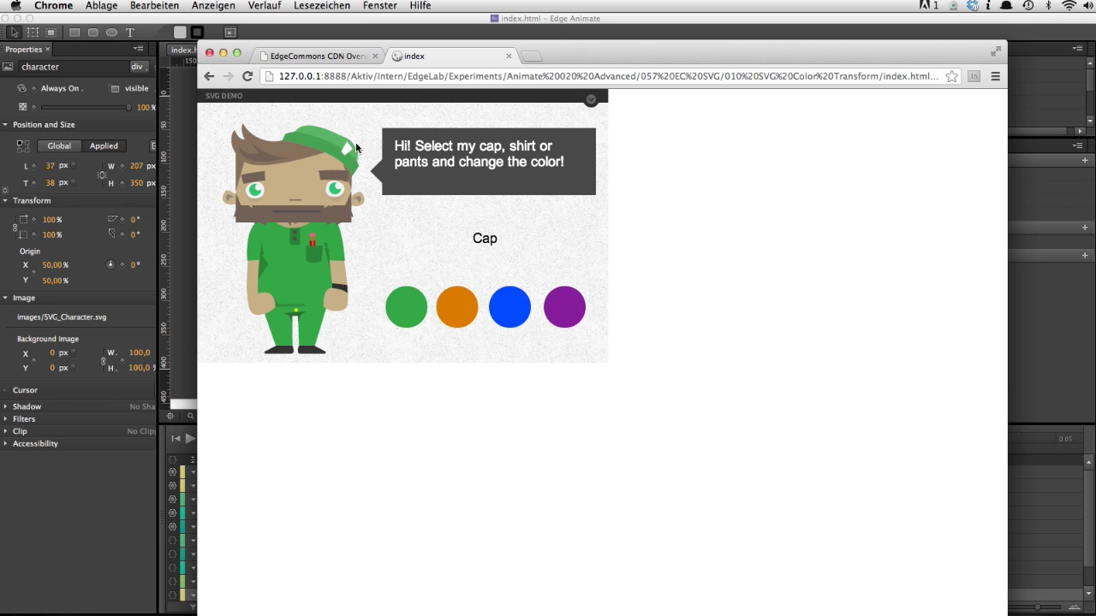
{"action": "key", "text": "super+Tab"}
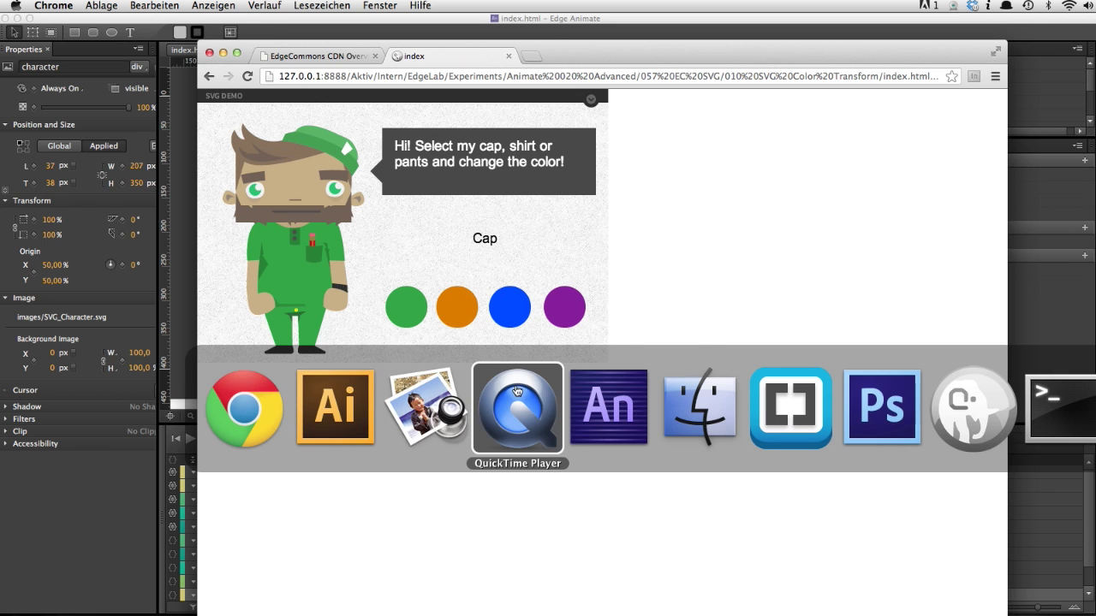
Step: In Preview, show the 'Hotspots: Character Parts' slide
{"action": "left_click", "coordinate": [426, 407]}
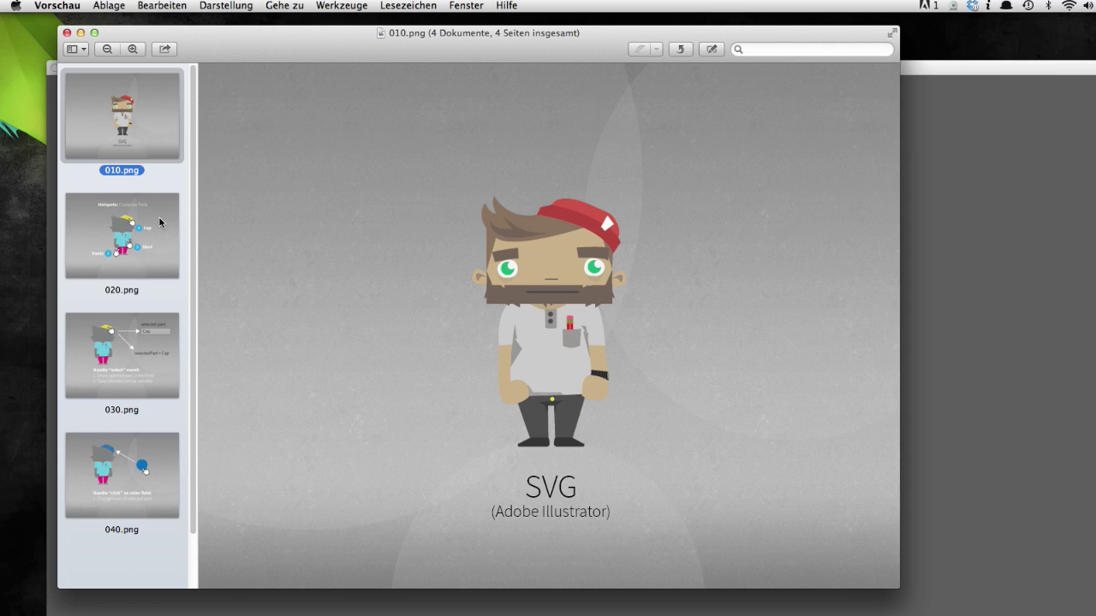
{"action": "left_click", "coordinate": [160, 220]}
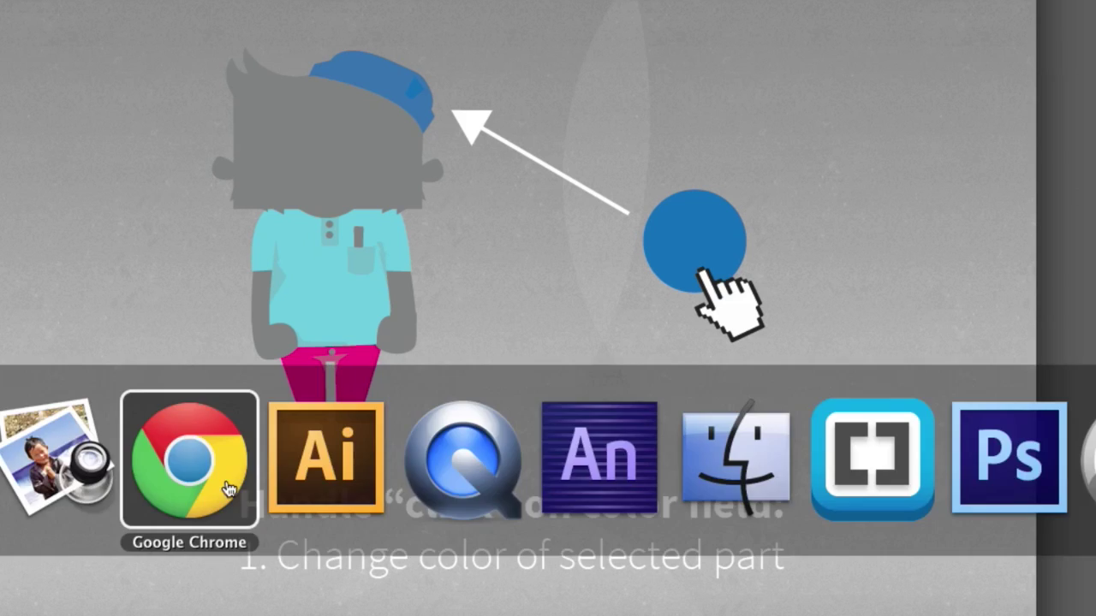
Step: Back in Chrome, give the character an orange cap, a blue shirt and blue pants
{"action": "left_click", "coordinate": [183, 447]}
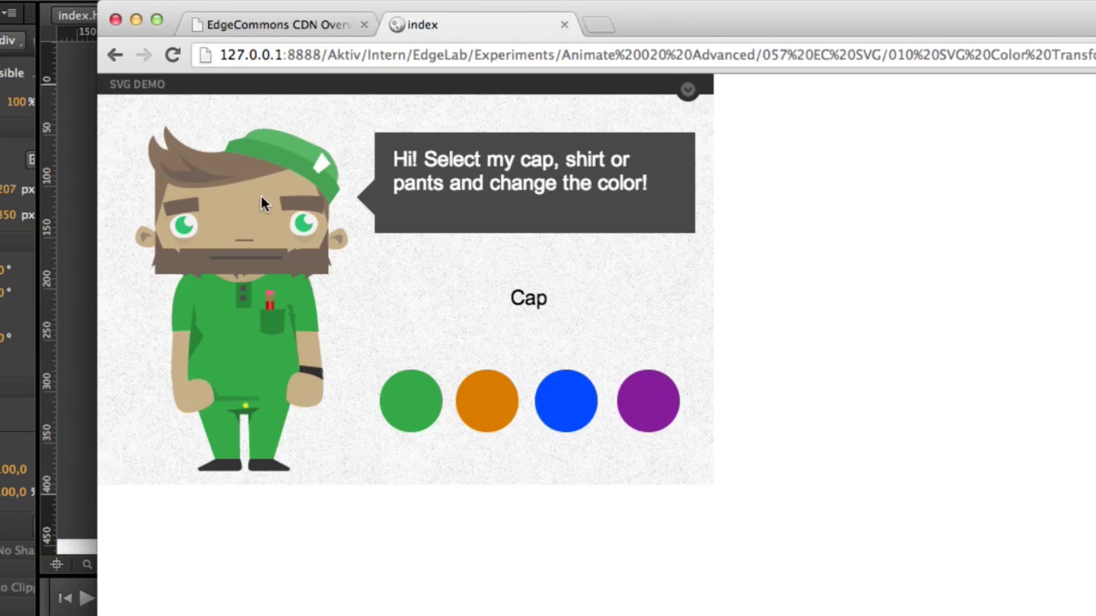
{"action": "left_click", "coordinate": [479, 399]}
{"action": "left_click", "coordinate": [248, 374]}
{"action": "left_click", "coordinate": [555, 409]}
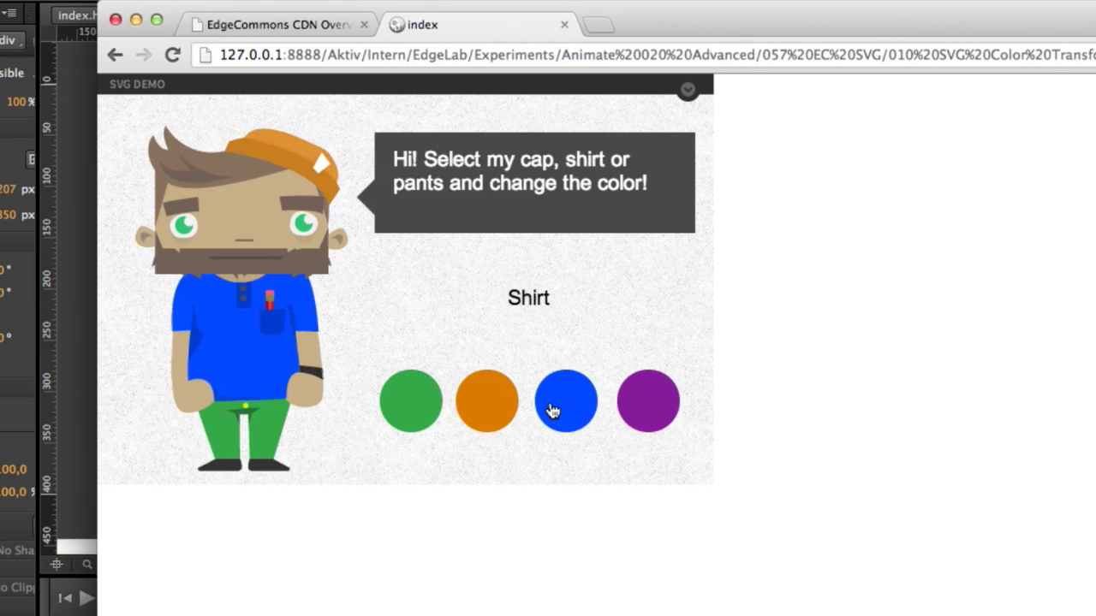
{"action": "left_click", "coordinate": [244, 432]}
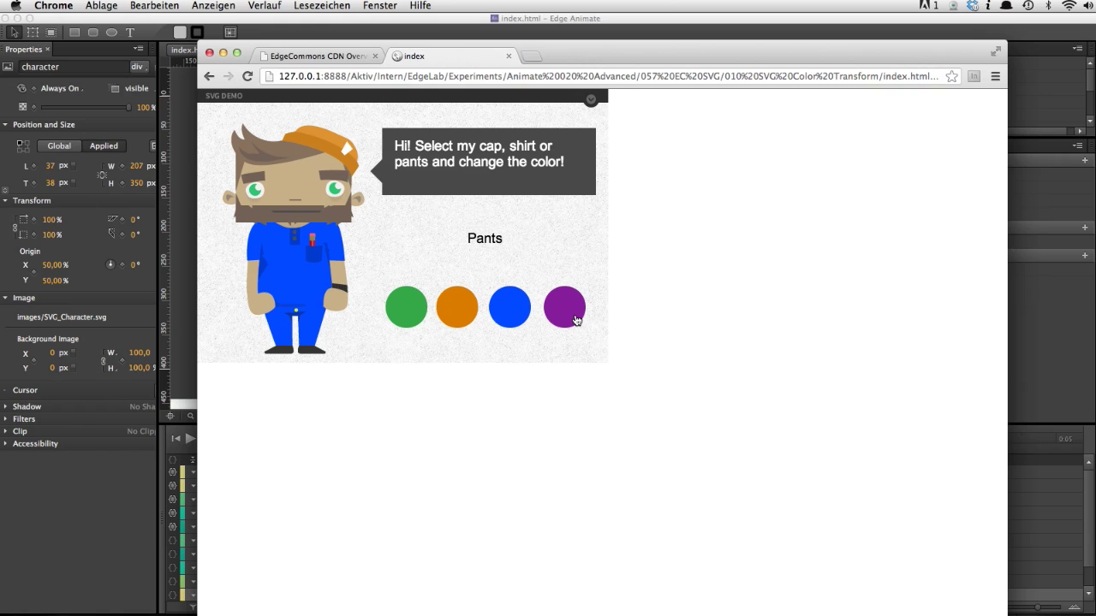
Step: Back in Illustrator, move the Layers panel aside and select the cap and then the shirt
{"action": "key", "text": "super+Tab"}
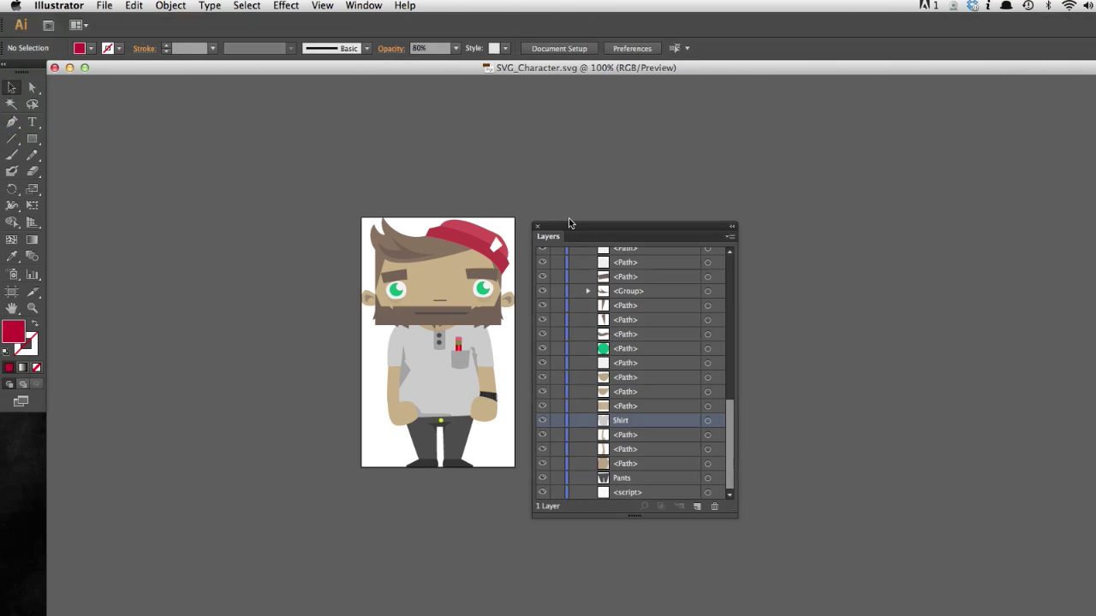
{"action": "left_click_drag", "start_coordinate": [571, 229], "coordinate": [614, 427]}
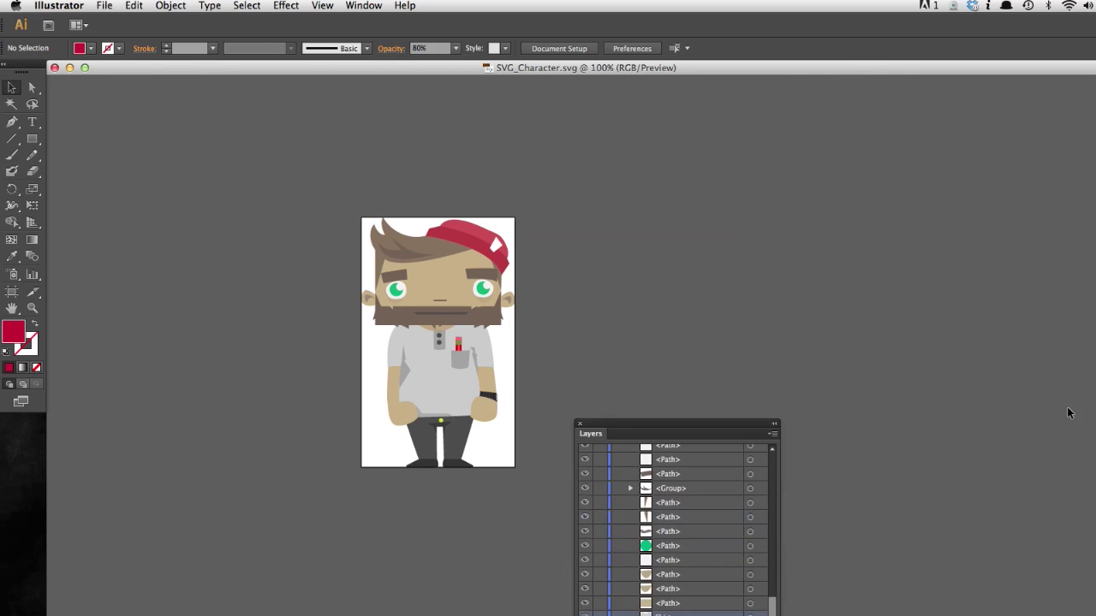
{"action": "left_click_drag", "start_coordinate": [1095, 330], "coordinate": [631, 228]}
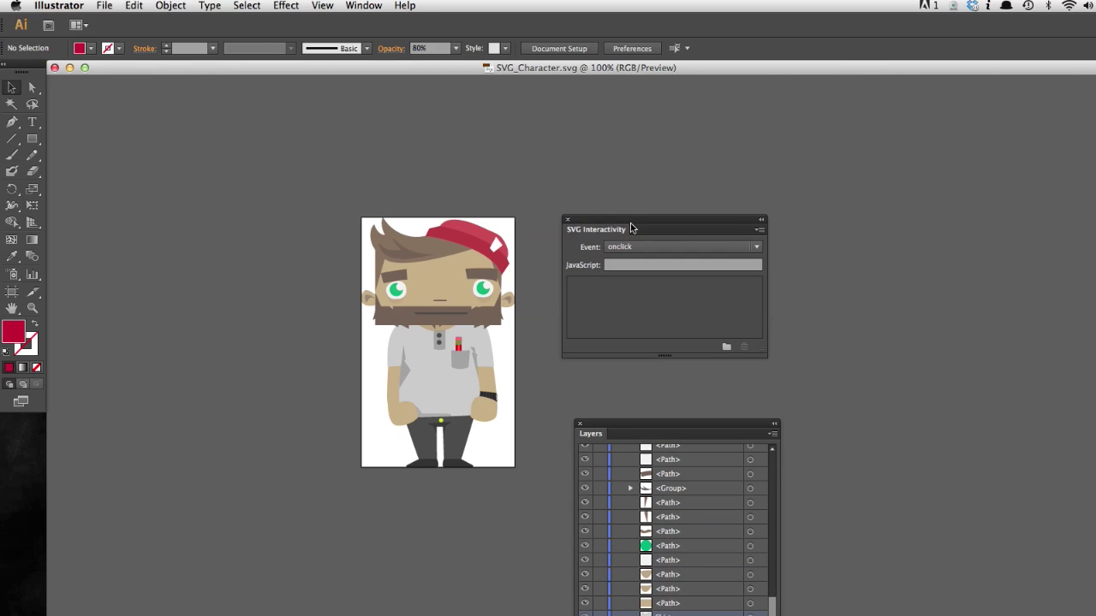
{"action": "left_click", "coordinate": [485, 233]}
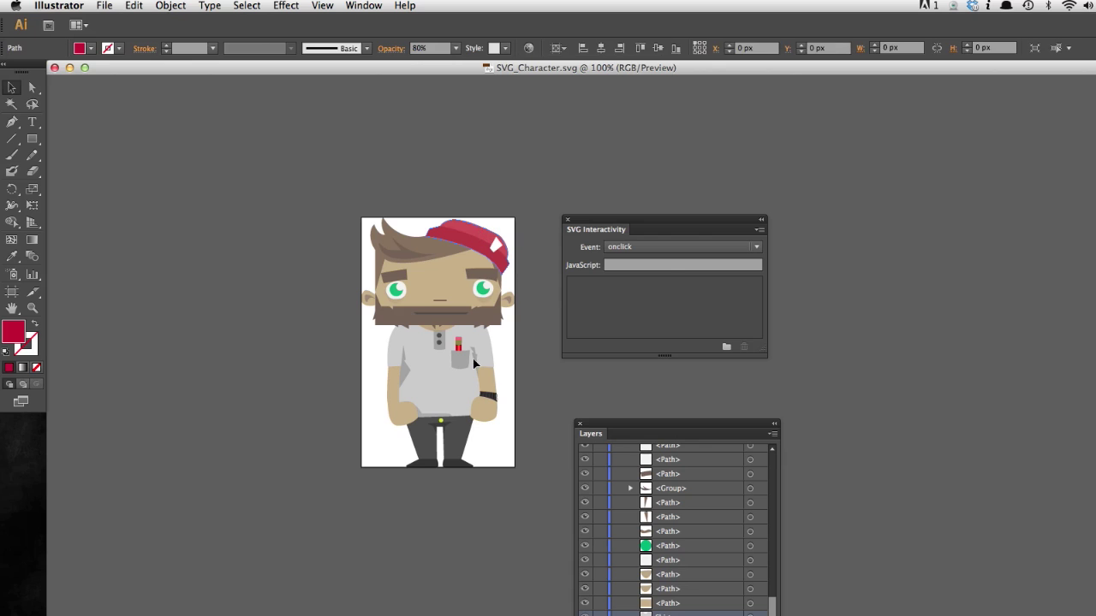
{"action": "left_click", "coordinate": [457, 417]}
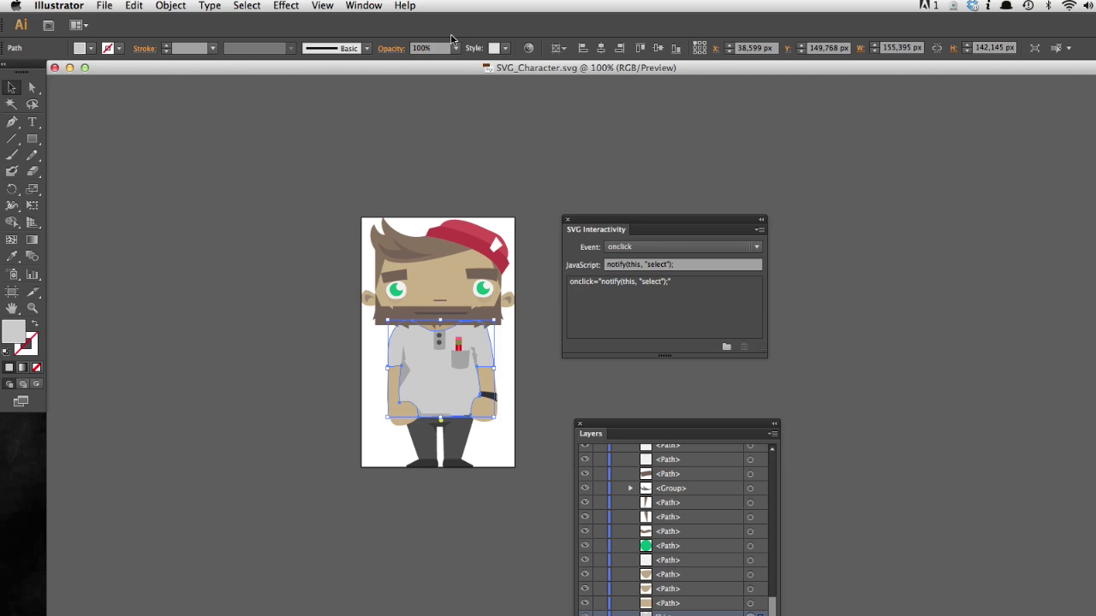
Step: Show the SVG Interactivity panel from the Window menu and enlarge it
{"action": "left_click", "coordinate": [366, 6]}
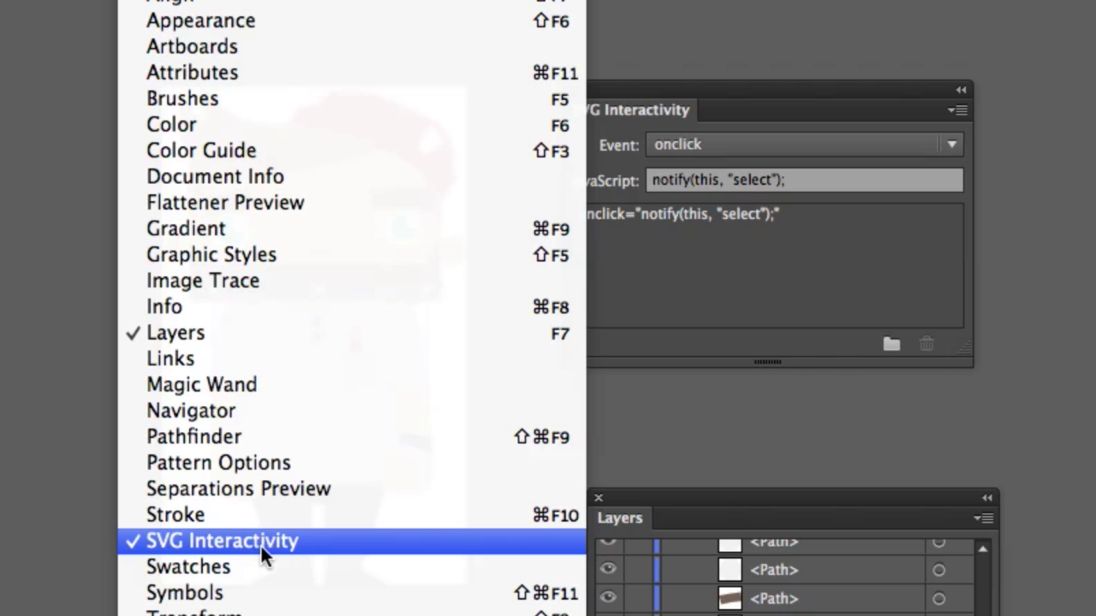
{"action": "left_click", "coordinate": [262, 546]}
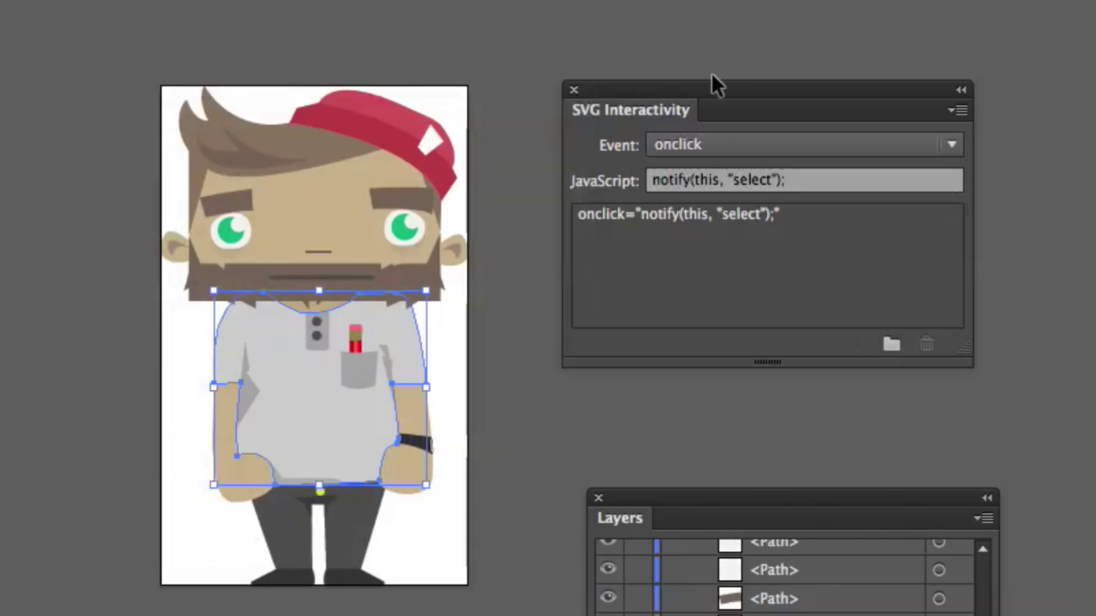
{"action": "left_click_drag", "start_coordinate": [711, 86], "coordinate": [664, 69]}
{"action": "left_click_drag", "start_coordinate": [928, 335], "coordinate": [1052, 394]}
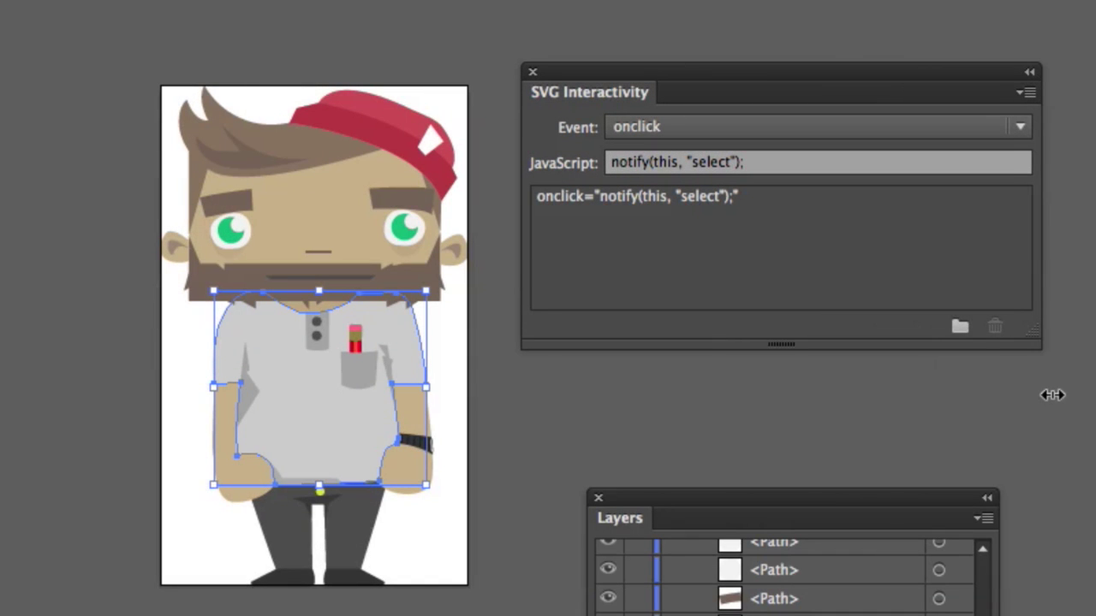
Step: Select the red cap to show its onclick notify(this, "select") script and list the available SVG events
{"action": "left_click", "coordinate": [409, 141]}
{"action": "left_click", "coordinate": [276, 215]}
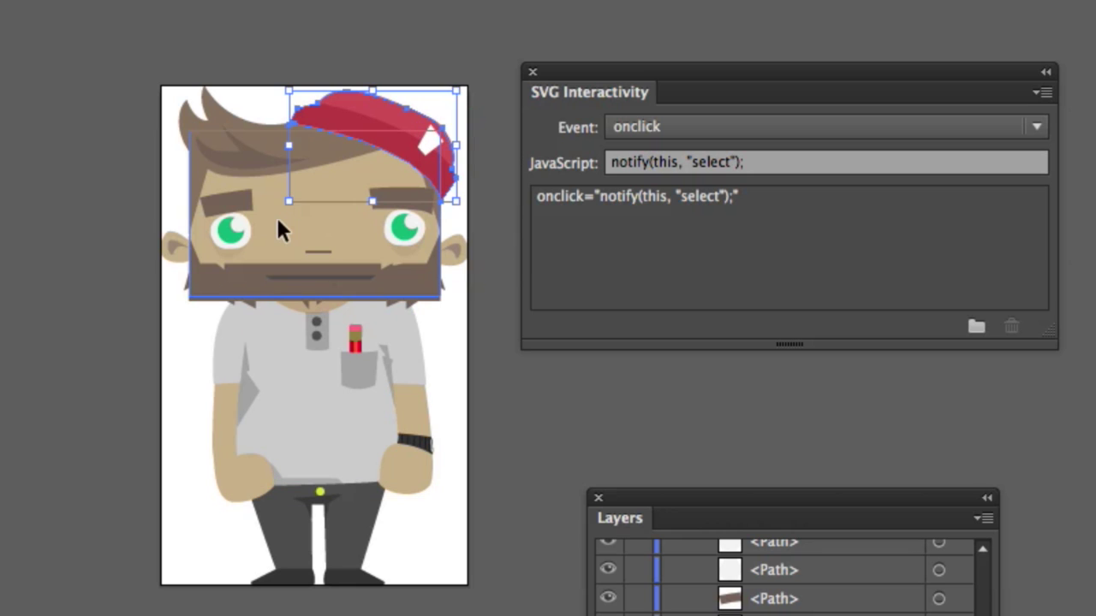
{"action": "left_click", "coordinate": [231, 115]}
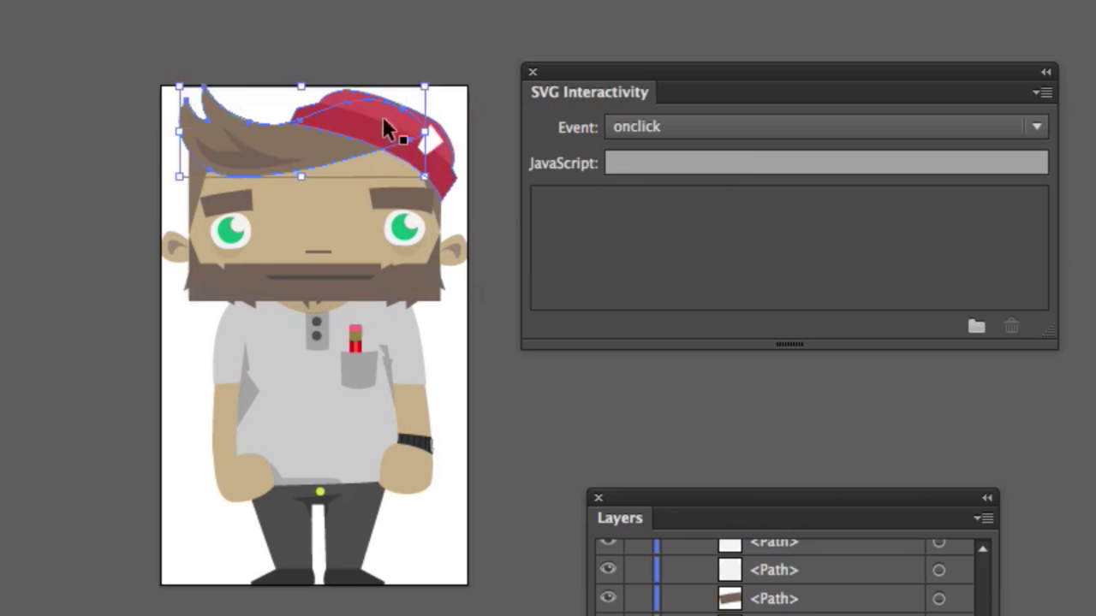
{"action": "left_click", "coordinate": [426, 131]}
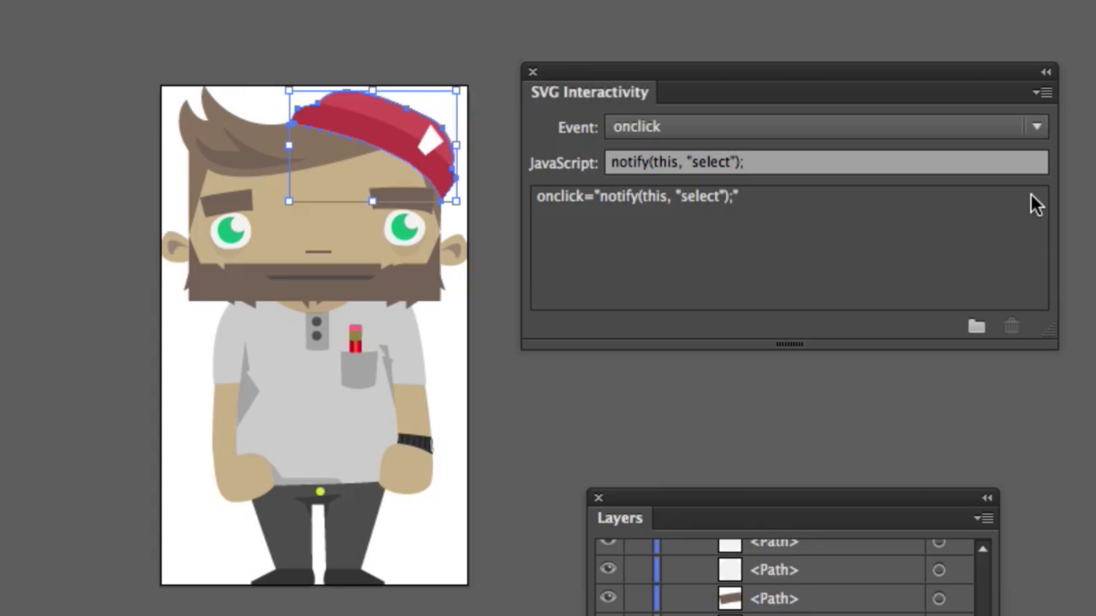
{"action": "left_click", "coordinate": [1033, 130]}
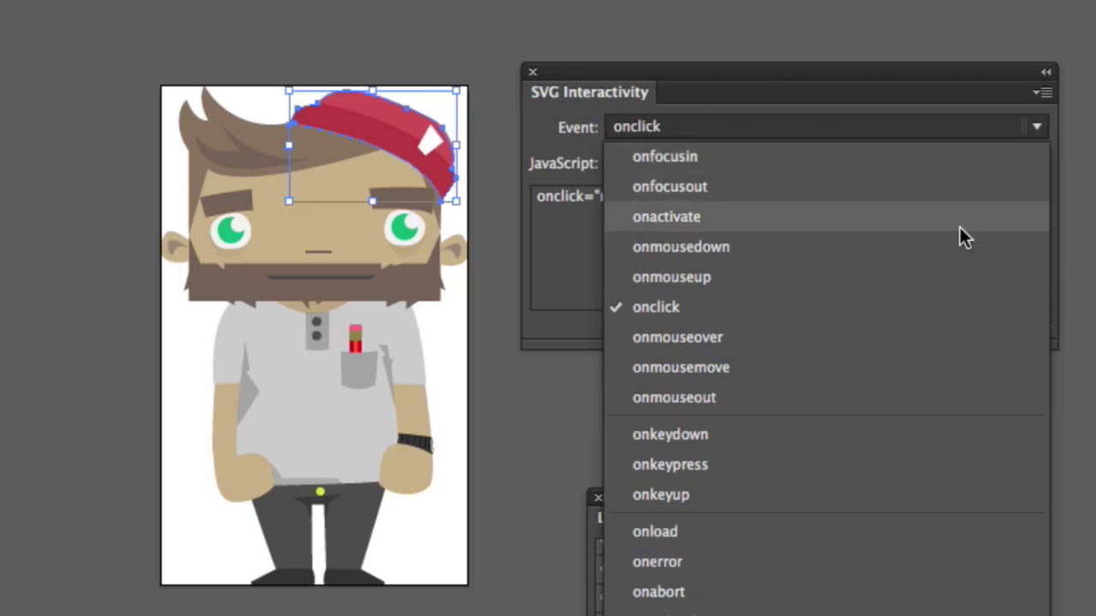
{"action": "left_click", "coordinate": [935, 336]}
{"action": "key", "text": "super+shift+a"}
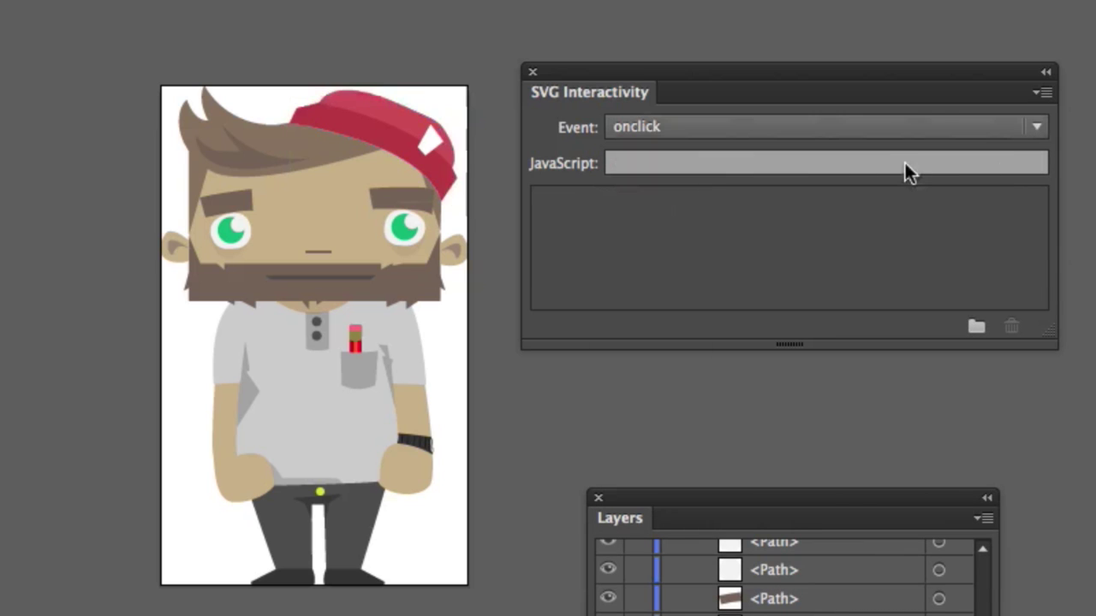
{"action": "left_click", "coordinate": [390, 107]}
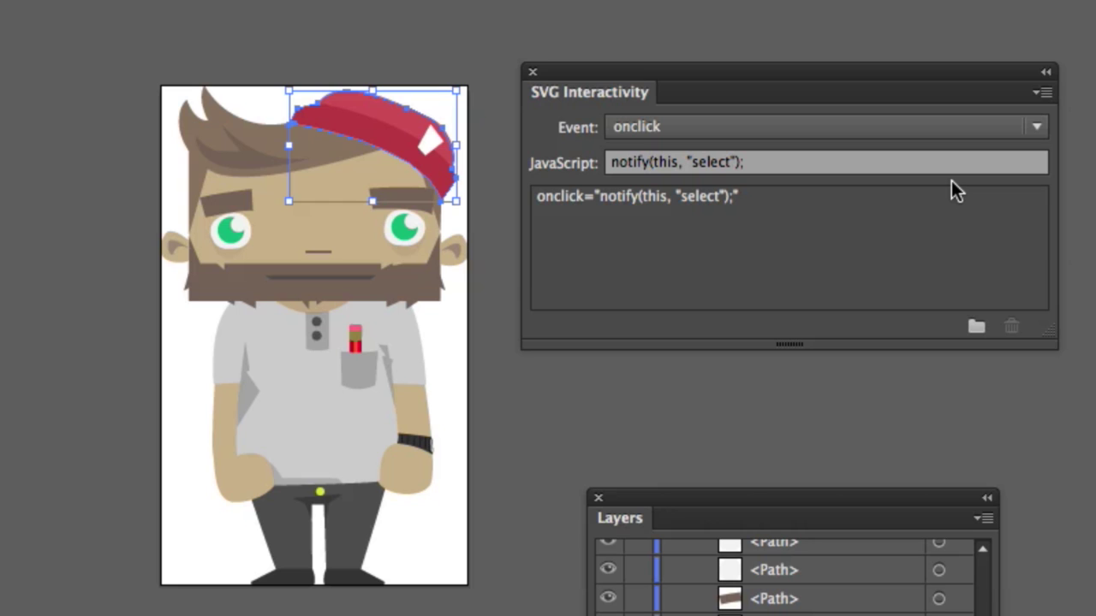
{"action": "left_click", "coordinate": [781, 162]}
{"action": "left_click", "coordinate": [768, 163]}
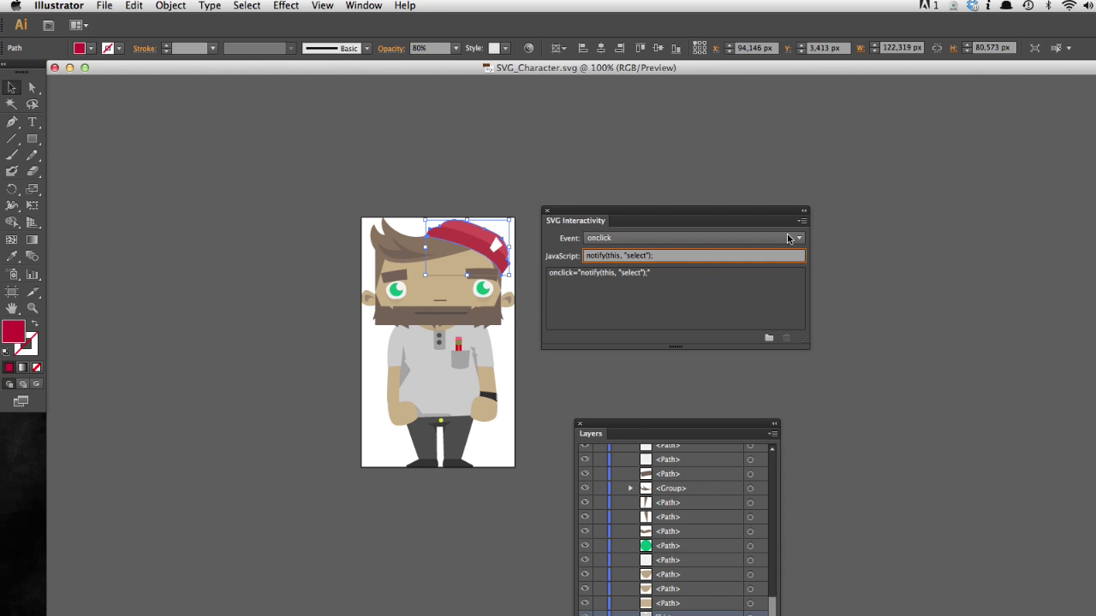
Step: Add svg.js as a linked file in the SVG Interactivity panel's JavaScript Files dialog
{"action": "left_click", "coordinate": [800, 224]}
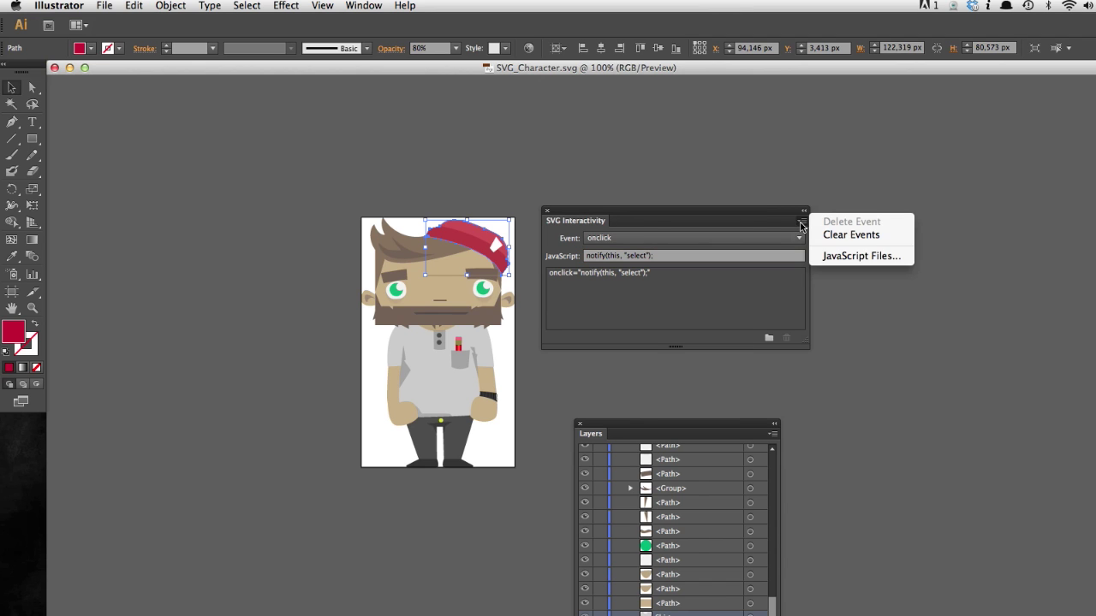
{"action": "left_click", "coordinate": [833, 257]}
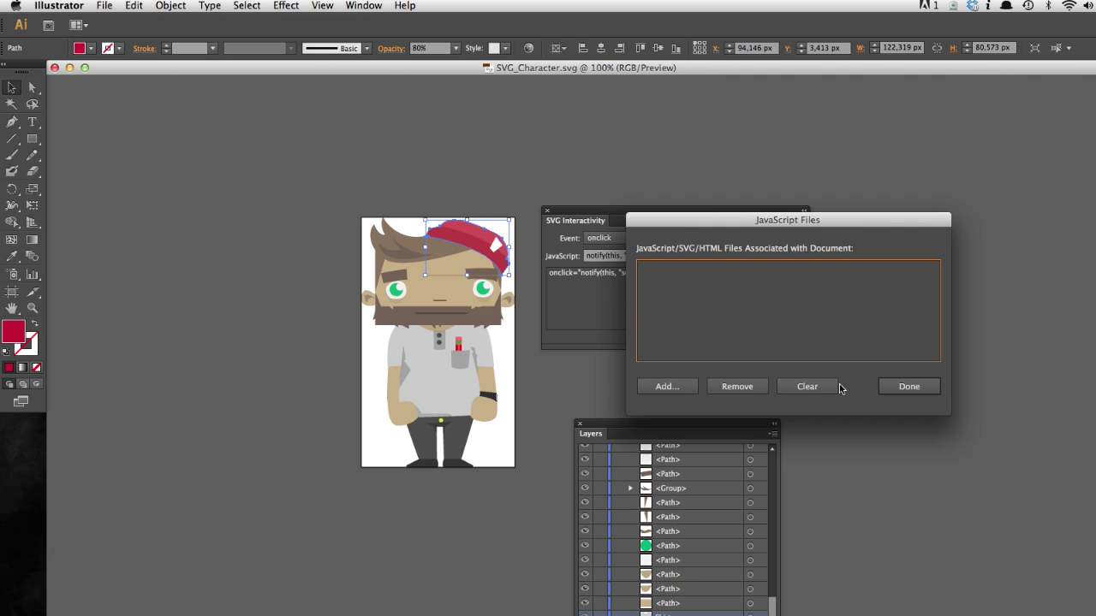
{"action": "left_click", "coordinate": [655, 386]}
{"action": "left_click", "coordinate": [894, 252]}
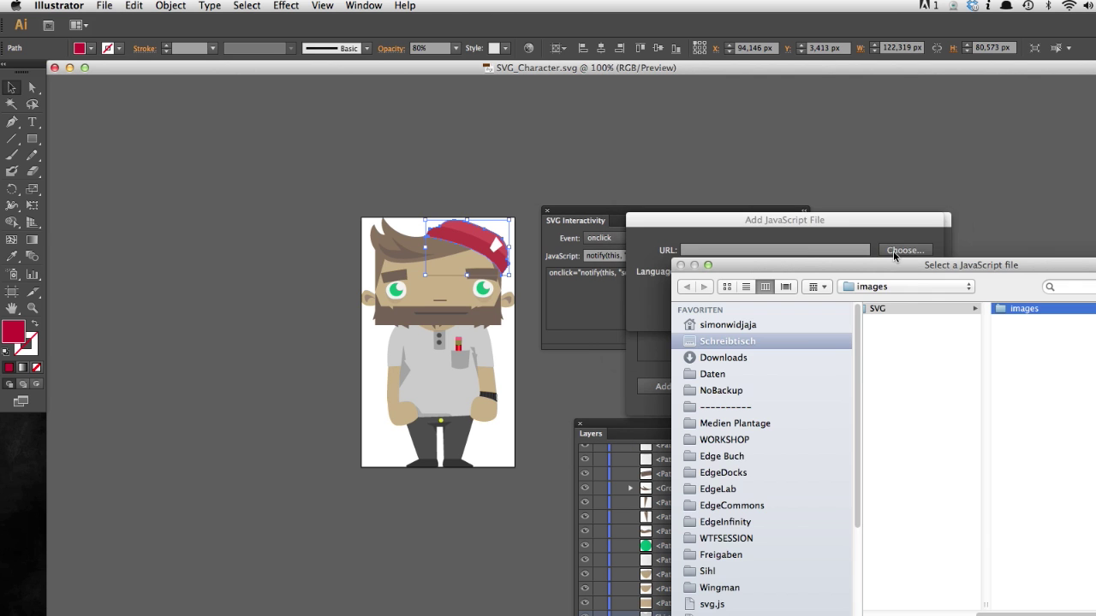
{"action": "left_click_drag", "start_coordinate": [893, 251], "coordinate": [606, 165]}
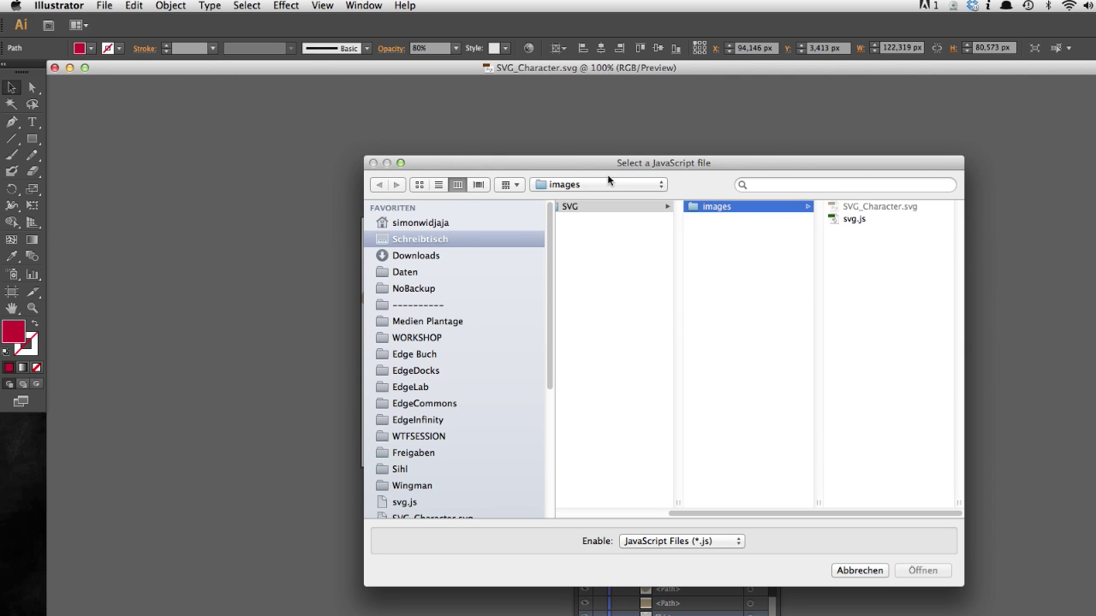
{"action": "left_click", "coordinate": [846, 222]}
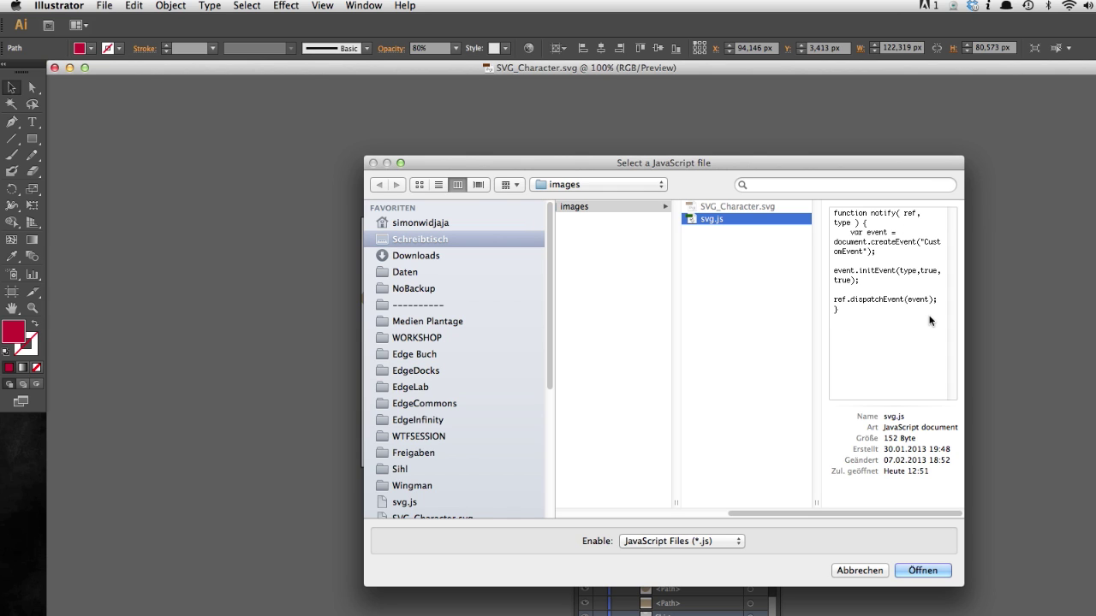
{"action": "left_click", "coordinate": [939, 572]}
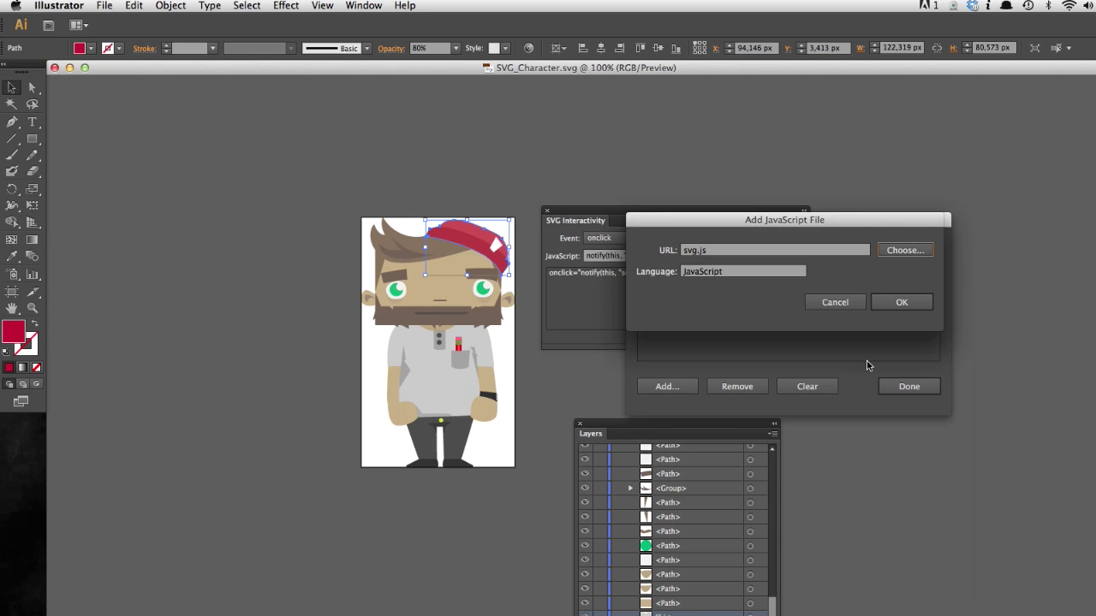
{"action": "left_click", "coordinate": [903, 306]}
{"action": "left_click", "coordinate": [907, 387]}
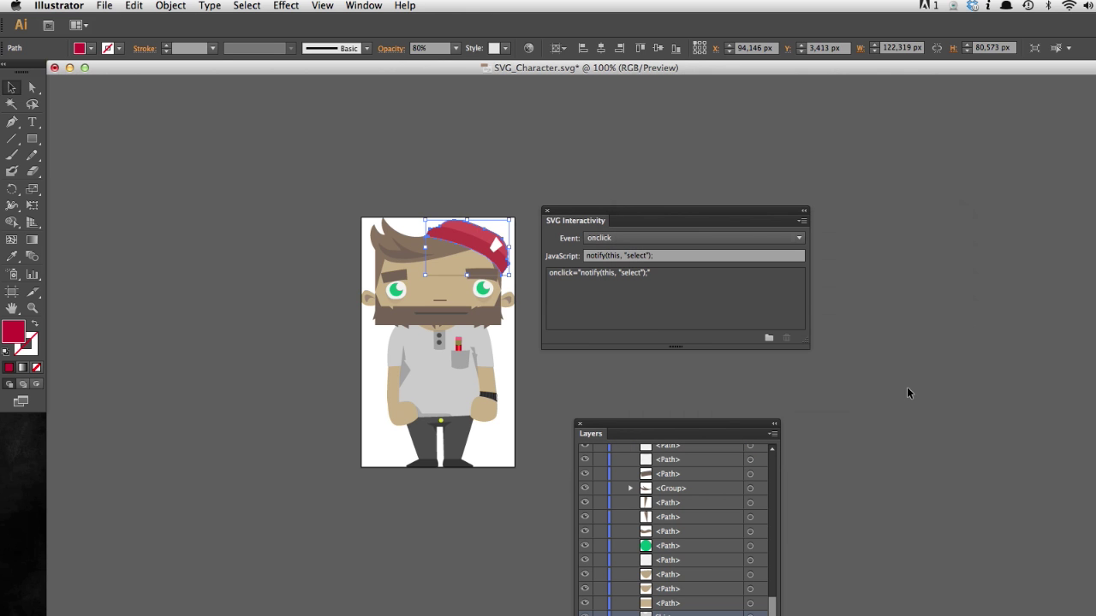
{"action": "key", "text": "super+Tab"}
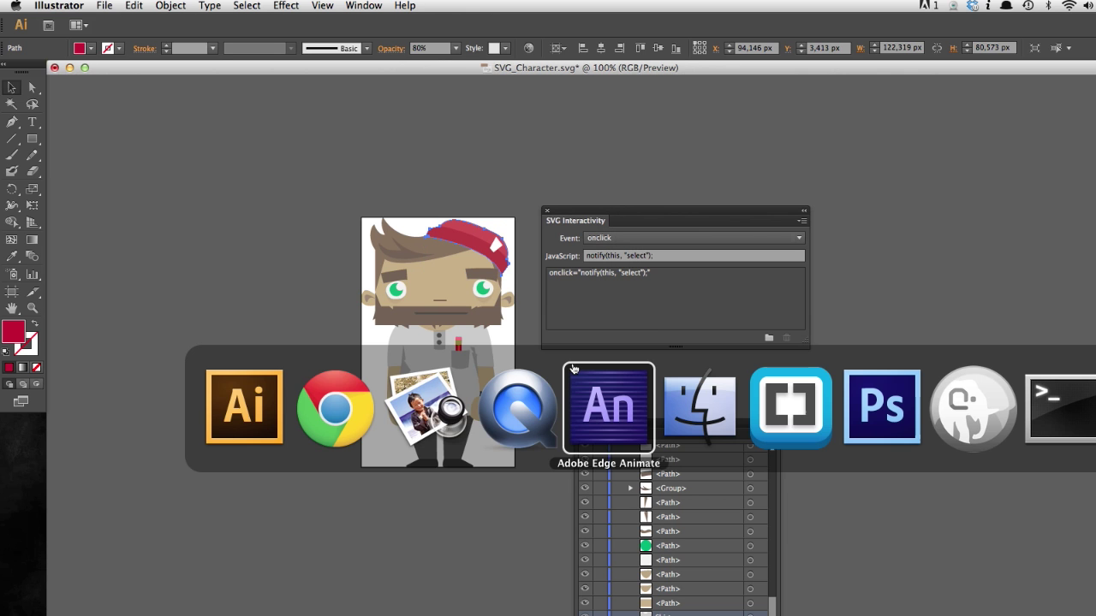
Step: In Brackets, select svg.js's five code lines, enlarge the font, and highlight the name notify
{"action": "left_click", "coordinate": [779, 409]}
{"action": "left_click", "coordinate": [525, 298]}
{"action": "left_click_drag", "start_coordinate": [525, 298], "coordinate": [437, 240]}
{"action": "key", "text": "super+plus"}
{"action": "key", "text": "super+plus"}
{"action": "key", "text": "super+plus"}
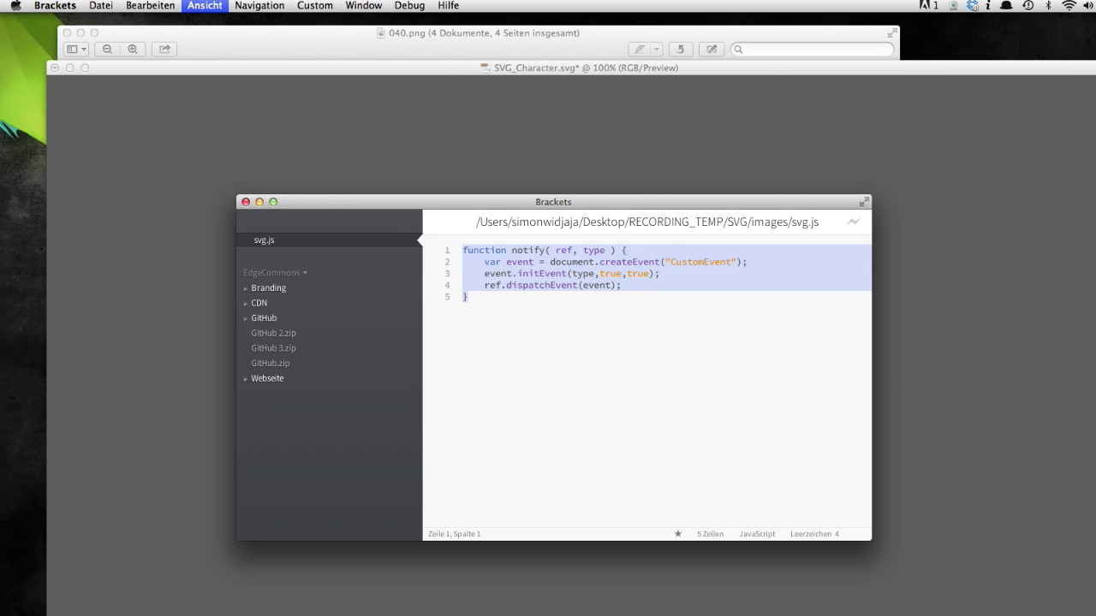
{"action": "left_click", "coordinate": [558, 280]}
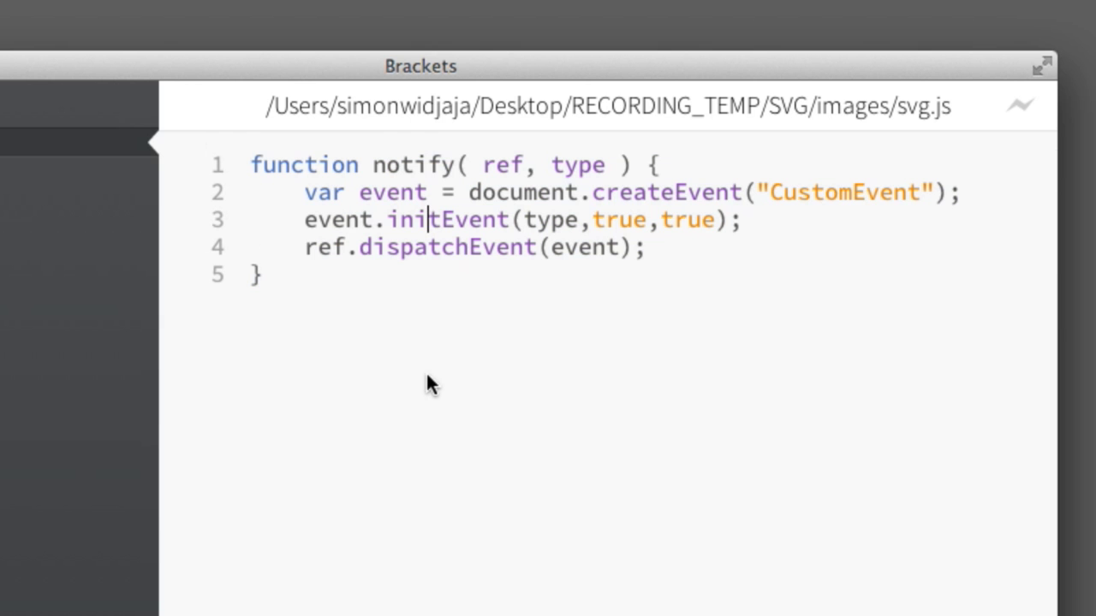
{"action": "double_click", "coordinate": [428, 165]}
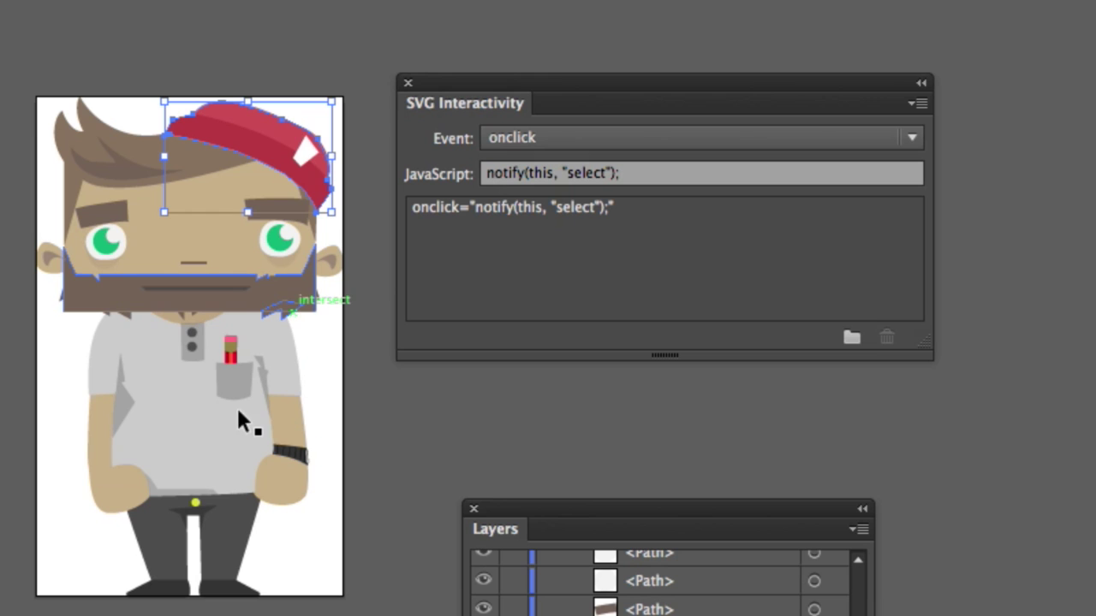
Step: Select the shirt and highlight 'this' and 'select' in its notify(this, "select") onclick script
{"action": "left_click", "coordinate": [227, 574]}
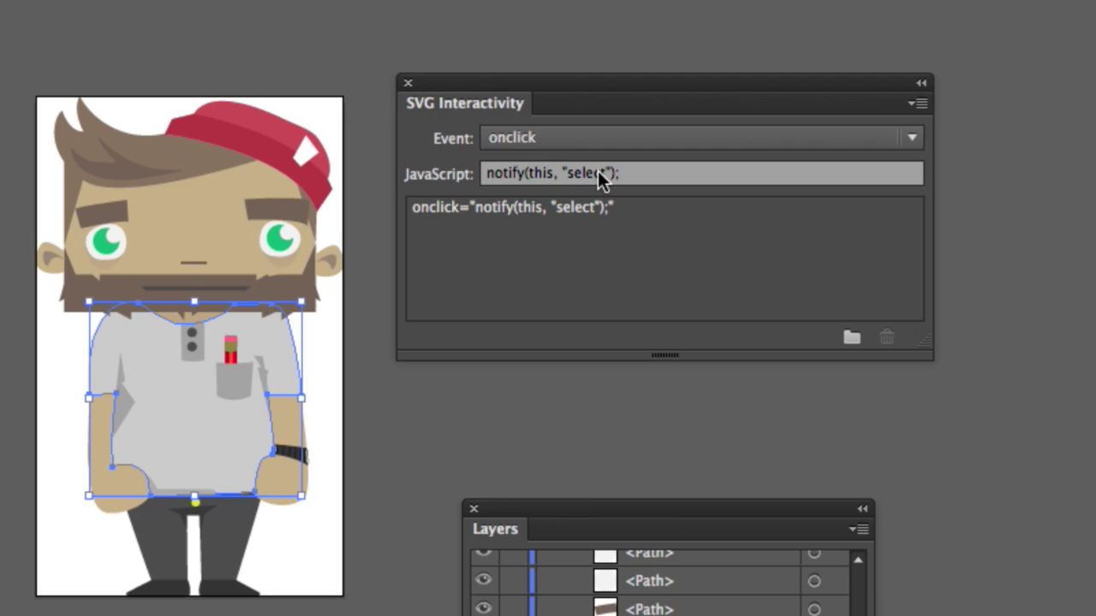
{"action": "double_click", "coordinate": [542, 174]}
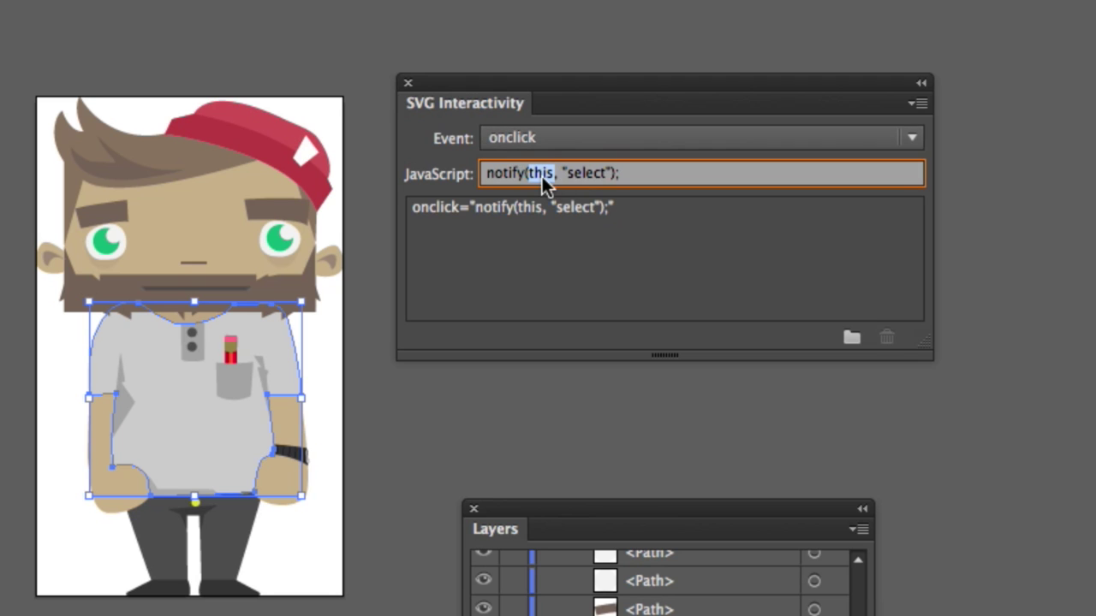
{"action": "double_click", "coordinate": [588, 174]}
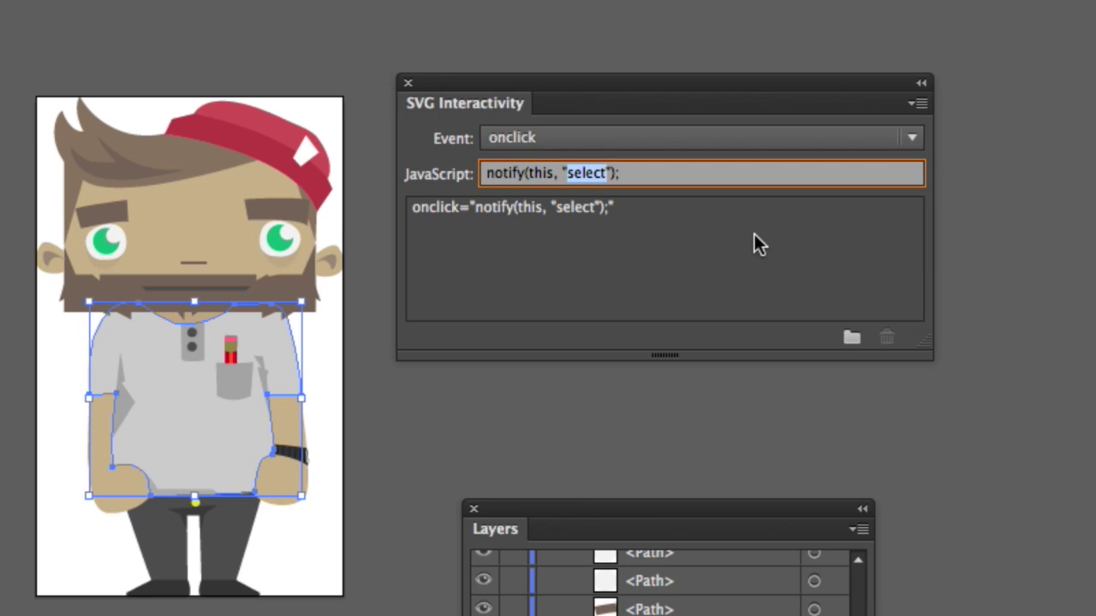